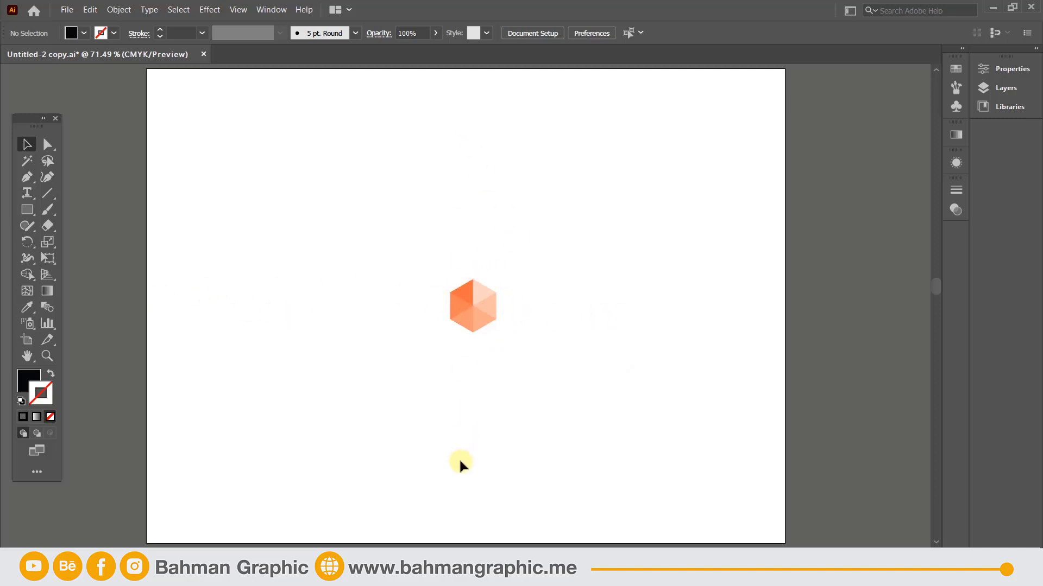
# Select the whole orange hexagon artwork, open the Pattern Options, and make a new pattern from it.
pyautogui.moveTo(535, 249); pyautogui.dragTo(407, 371)
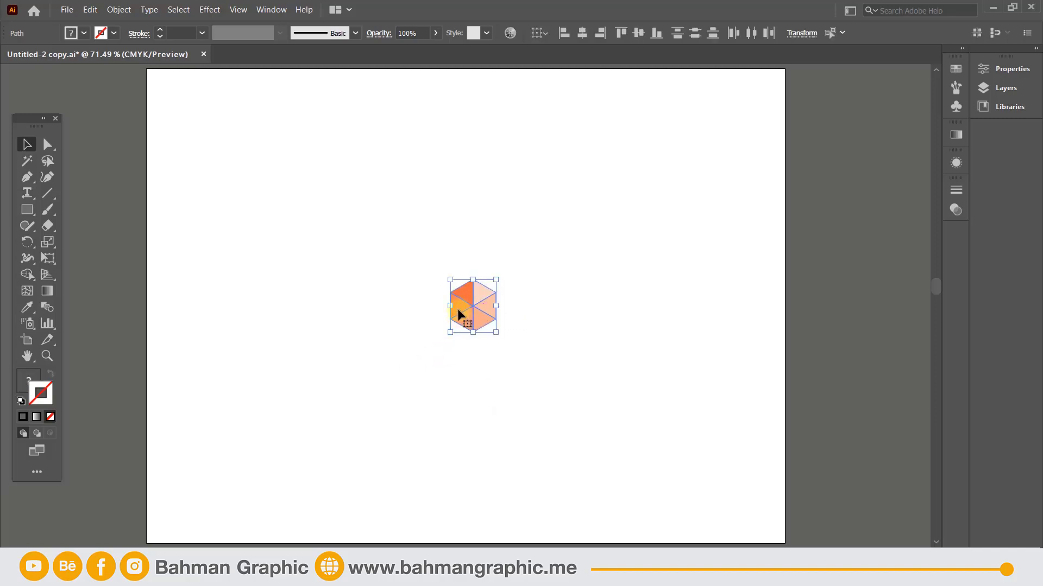
pyautogui.click(269, 11)
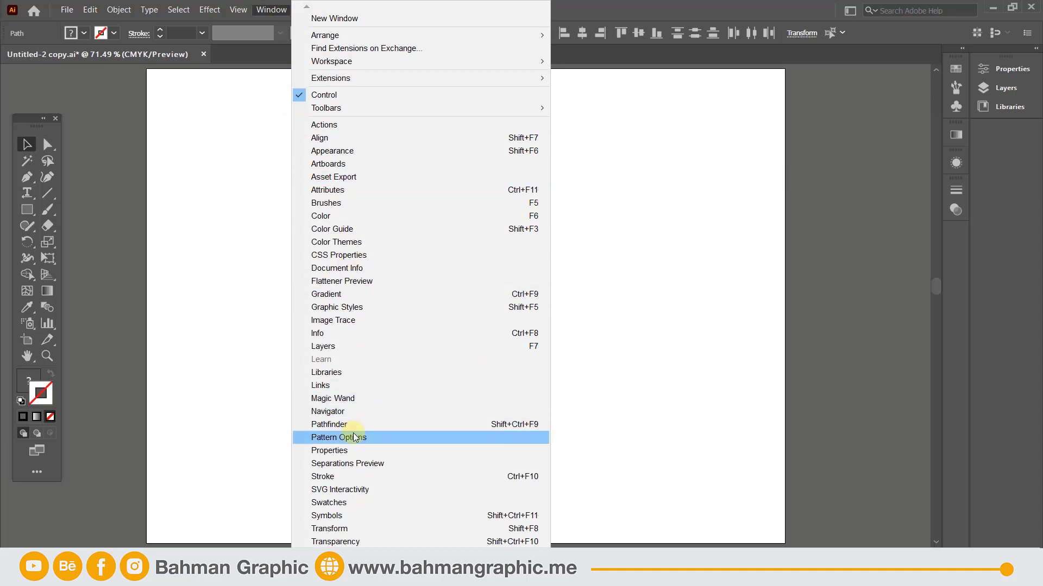
pyautogui.click(332, 442)
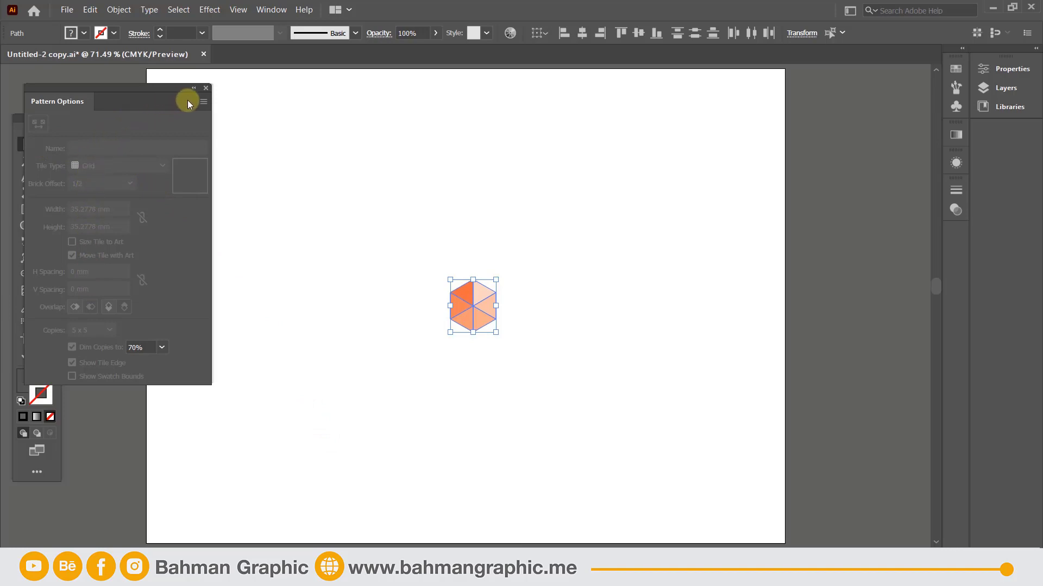
pyautogui.click(201, 102)
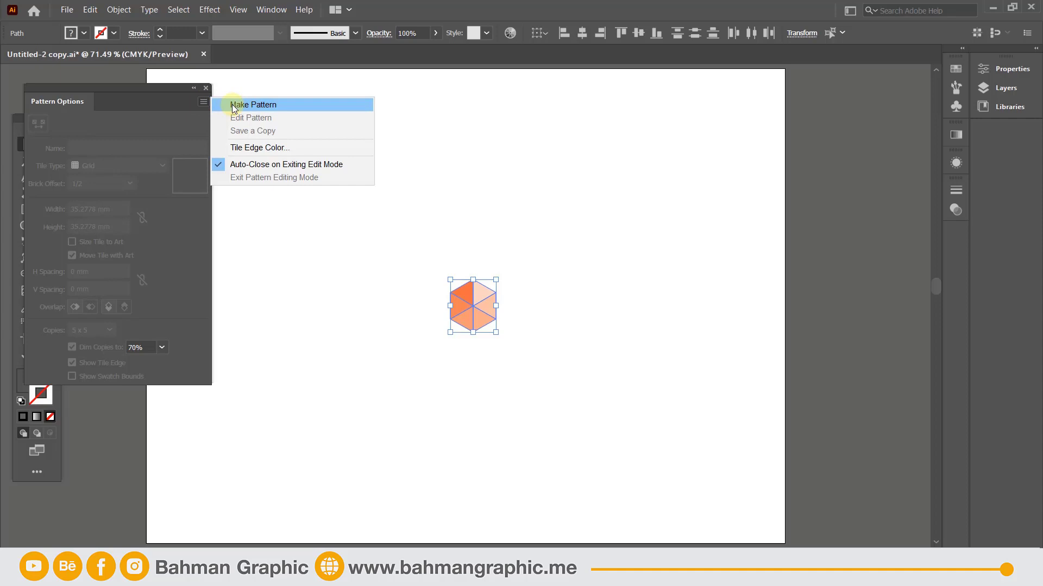
pyautogui.click(118, 10)
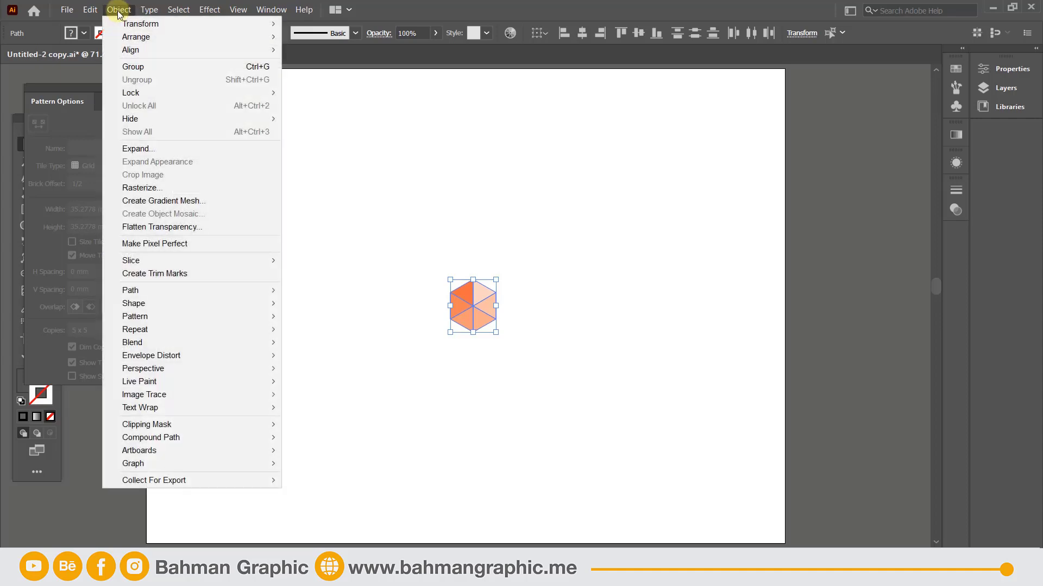
pyautogui.moveTo(165, 317)
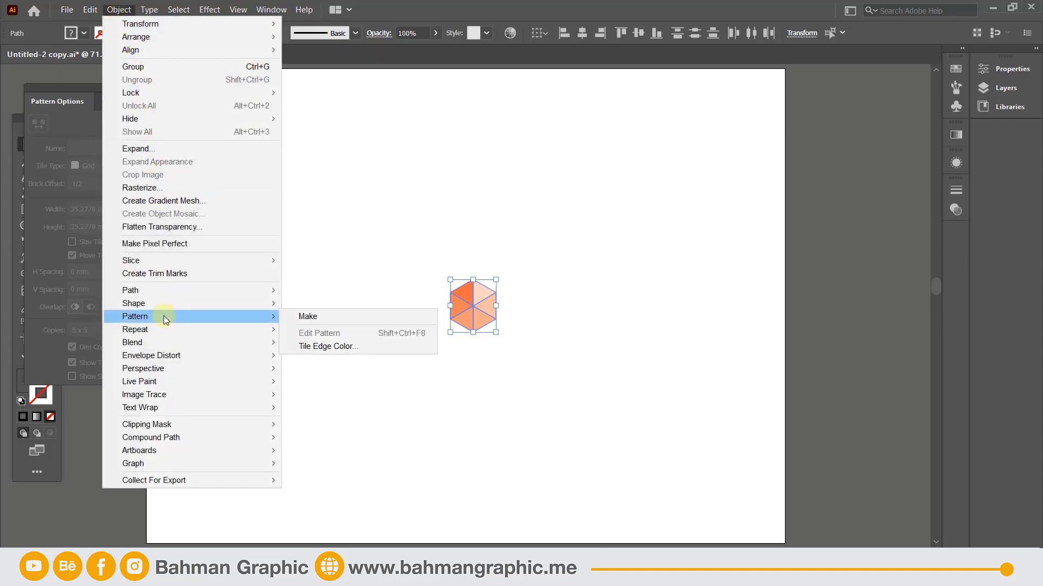
pyautogui.click(297, 319)
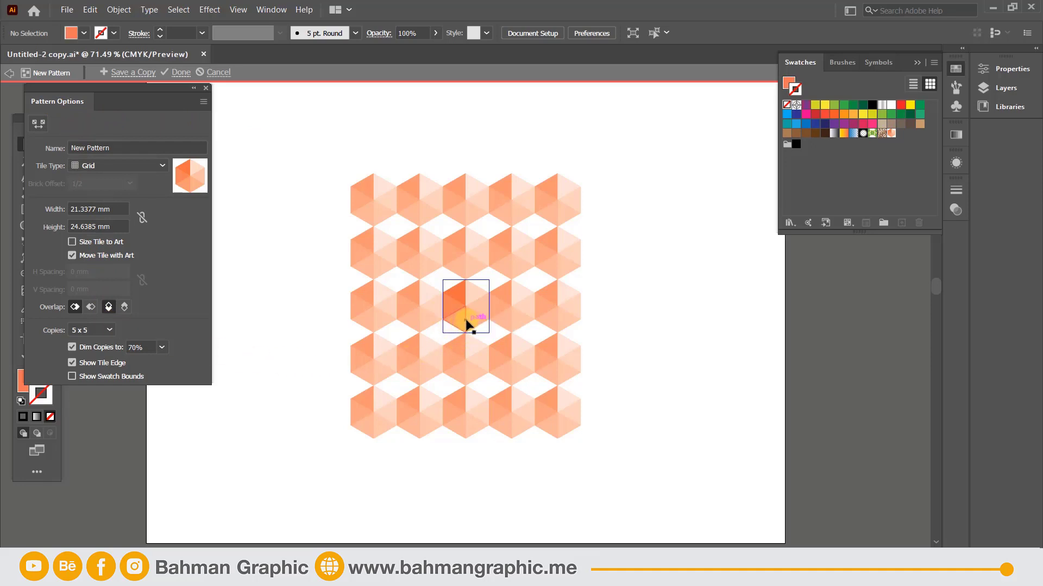
# Rename the pattern as Cube Pattern.
pyautogui.click(85, 147)
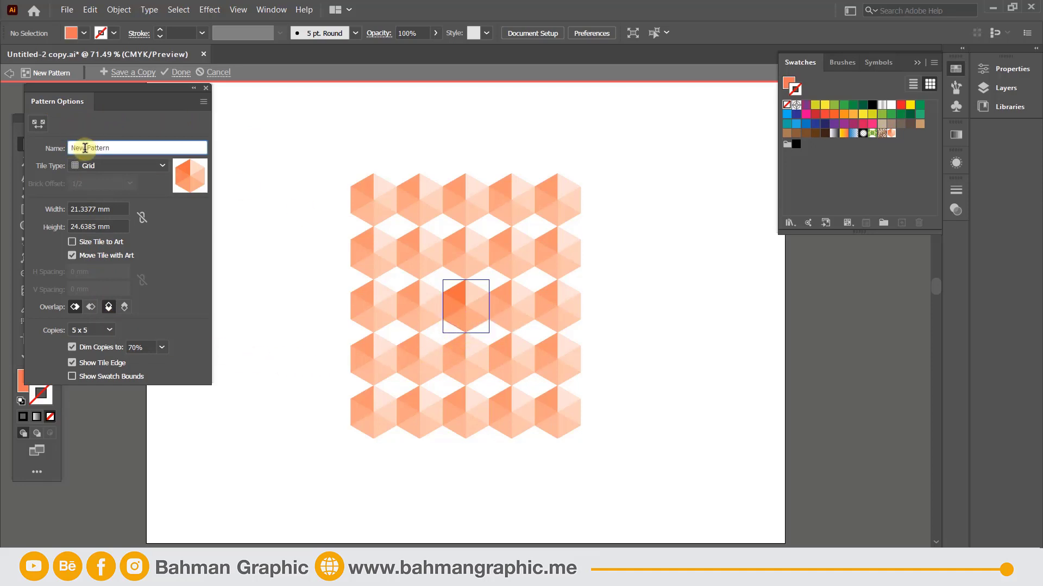
pyautogui.moveTo(85, 148); pyautogui.dragTo(64, 149)
pyautogui.write('Cube')
# Try the Brick by Row, Brick by Column, Hex by Column and Hex by Row tile types on the pattern.
pyautogui.click(86, 166)
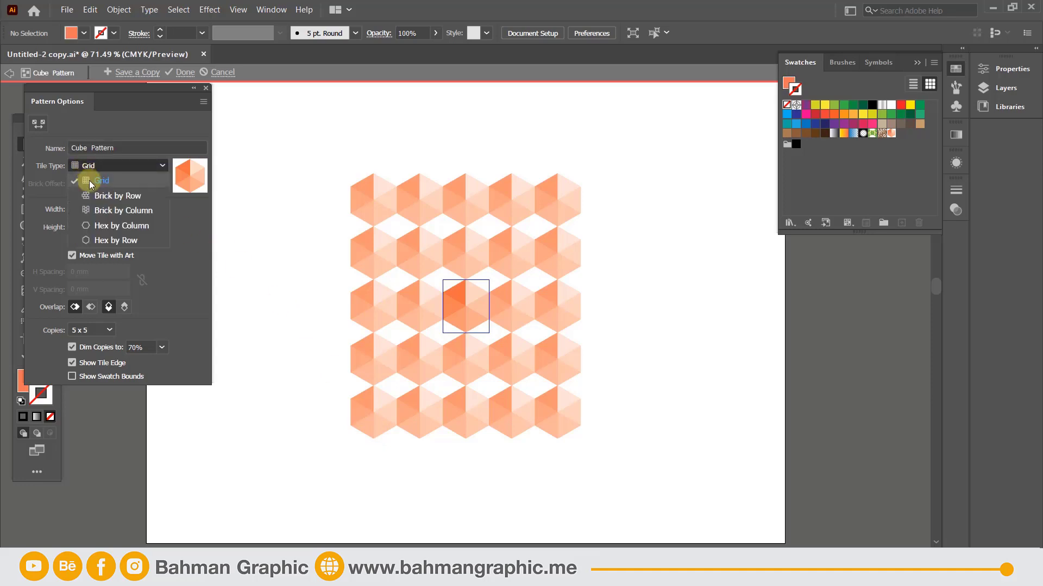
pyautogui.click(90, 196)
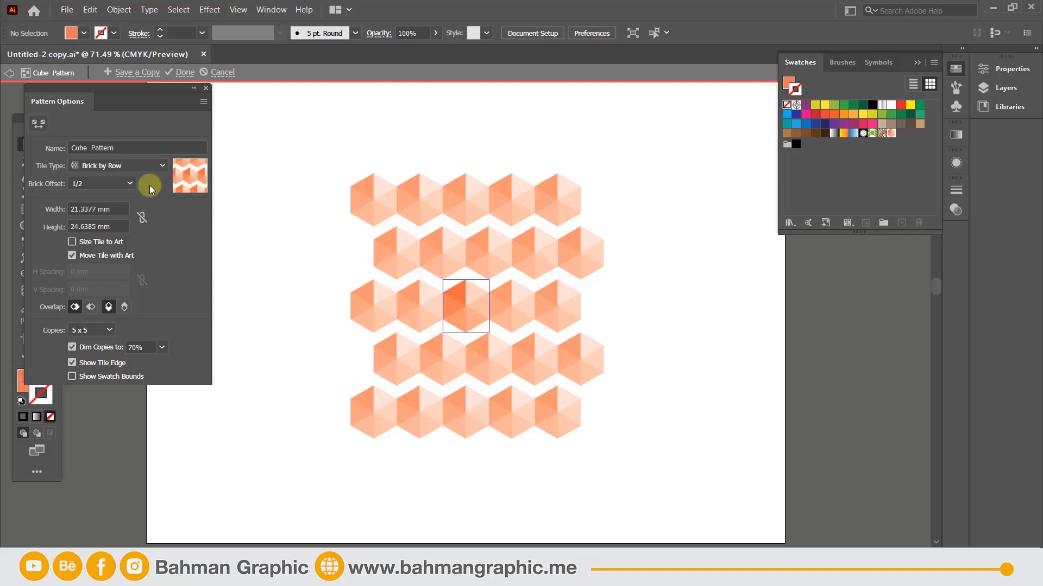
pyautogui.click(84, 165)
pyautogui.click(108, 211)
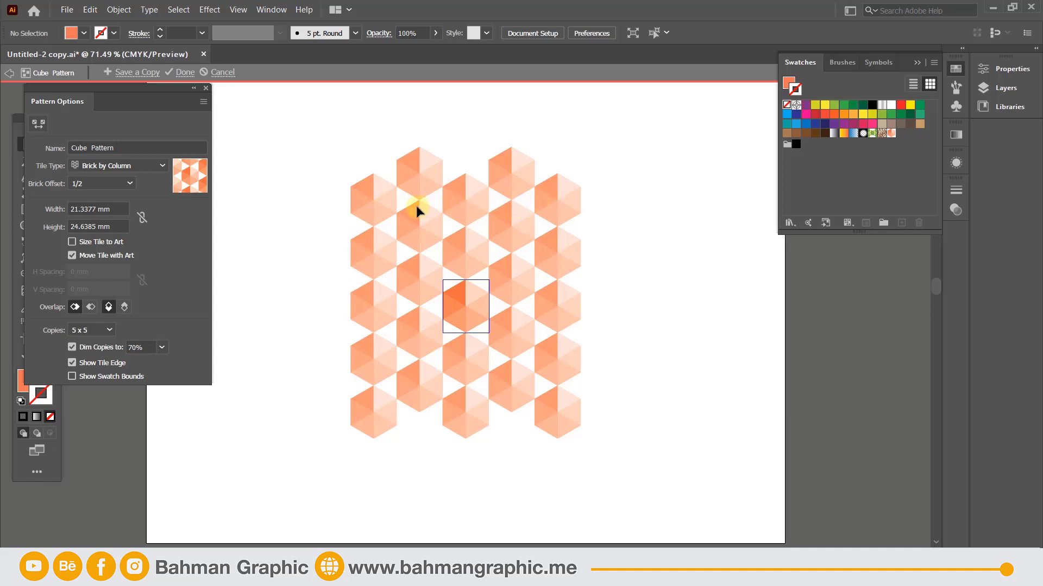
pyautogui.click(87, 166)
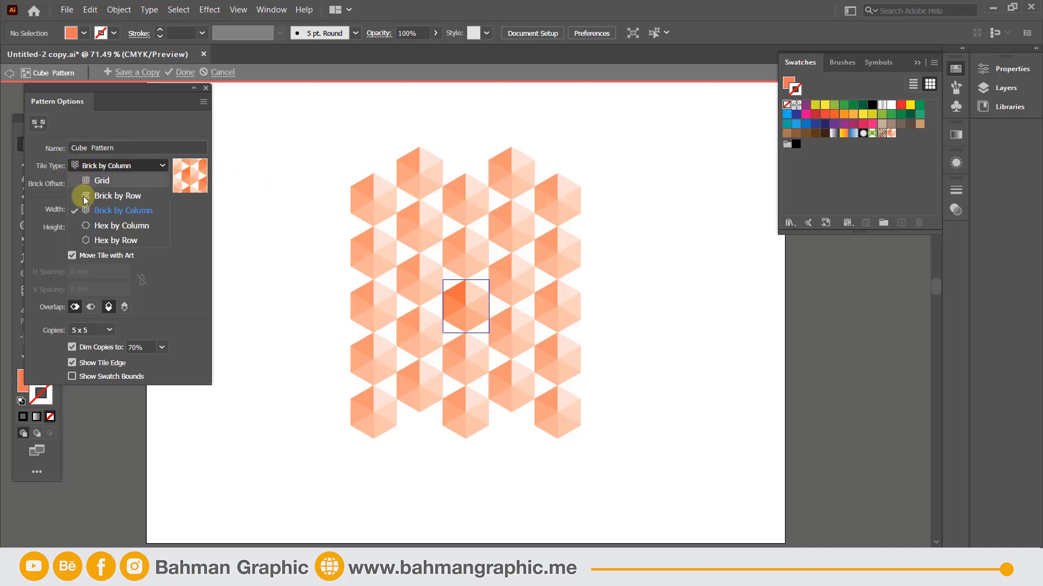
pyautogui.click(98, 226)
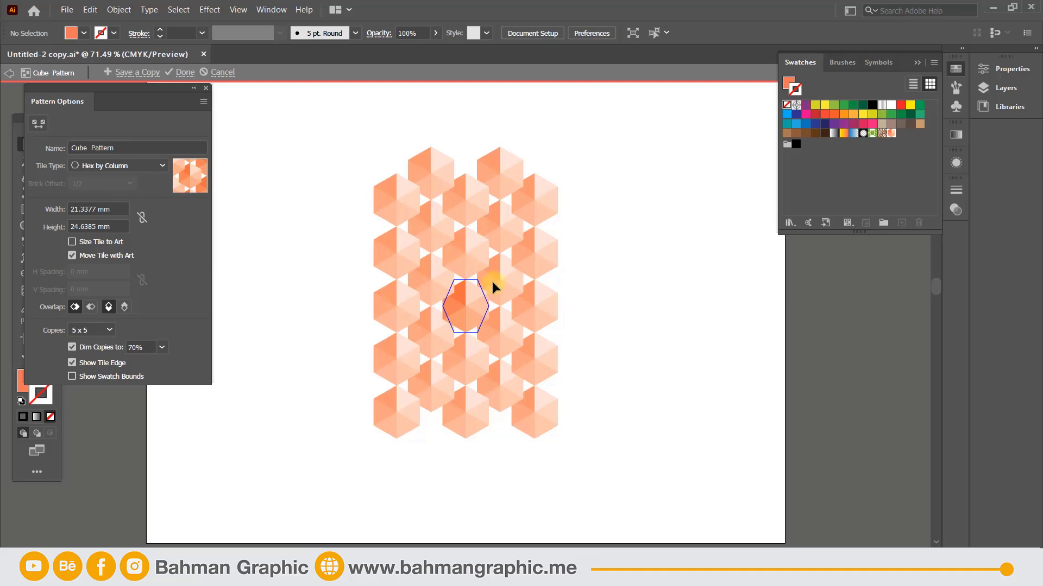
pyautogui.click(125, 166)
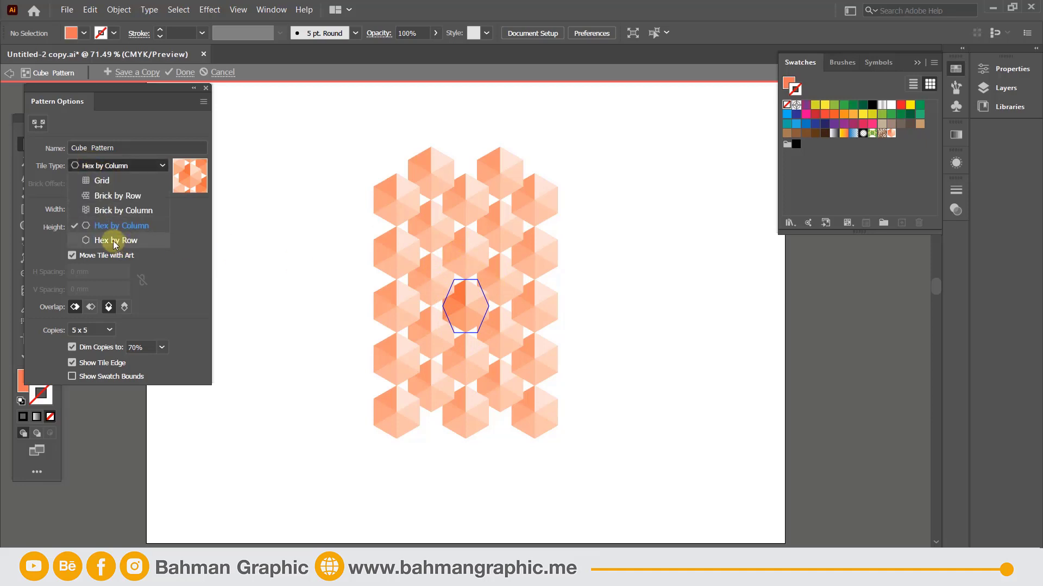
pyautogui.click(108, 240)
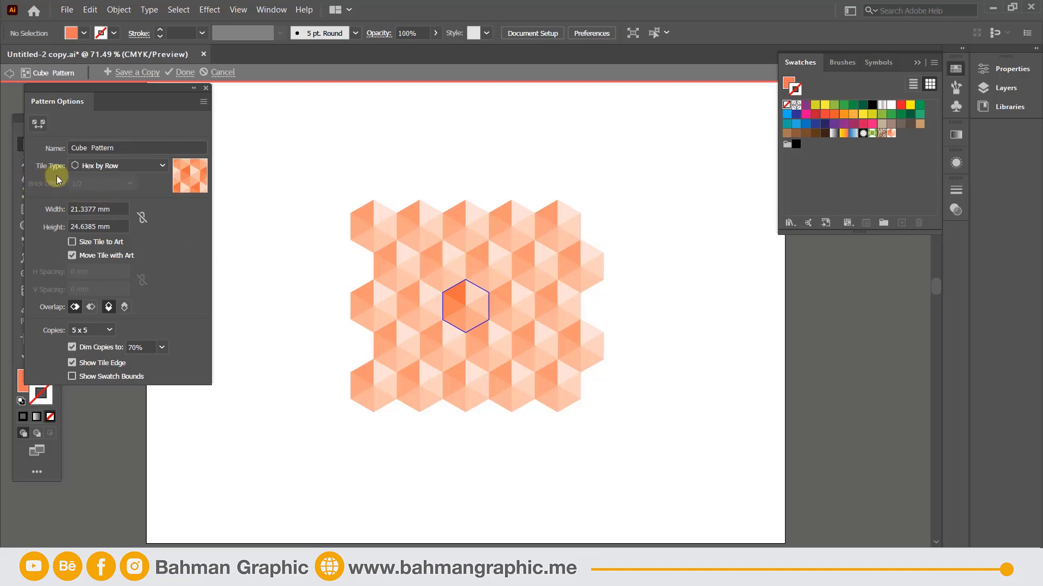
# Set the pattern's tile type to Brick by Row.
pyautogui.click(77, 166)
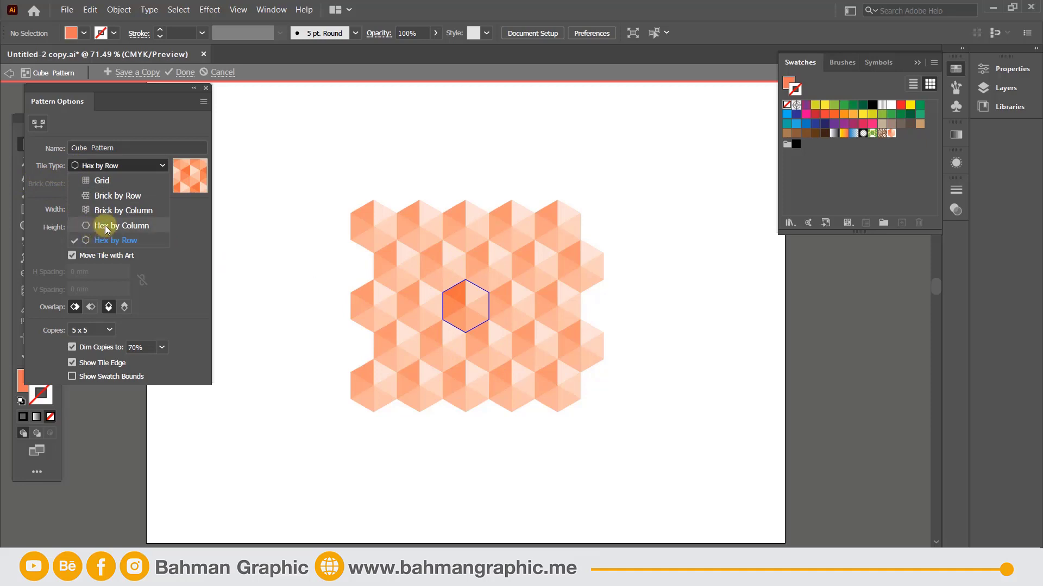
pyautogui.click(107, 196)
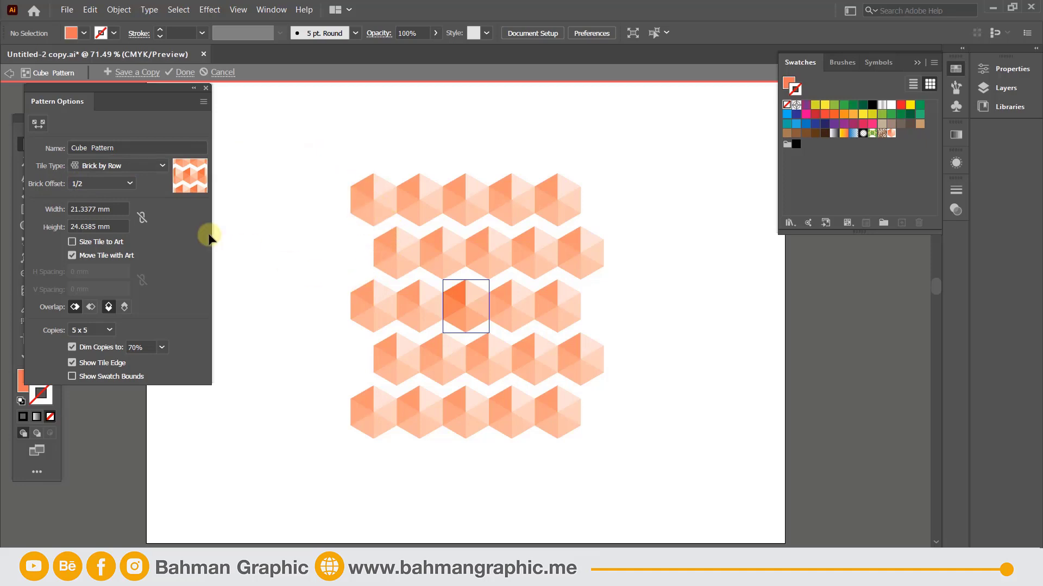
# Try brick offsets of 1/3, 1/4, 1/3 again and 2/3 on the Brick by Row pattern.
pyautogui.click(87, 184)
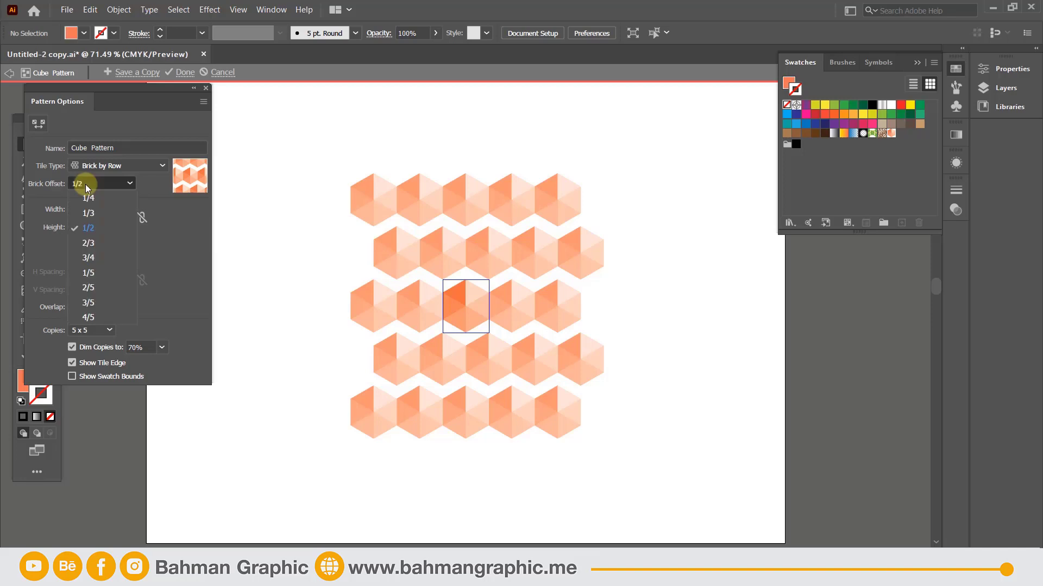
pyautogui.click(88, 213)
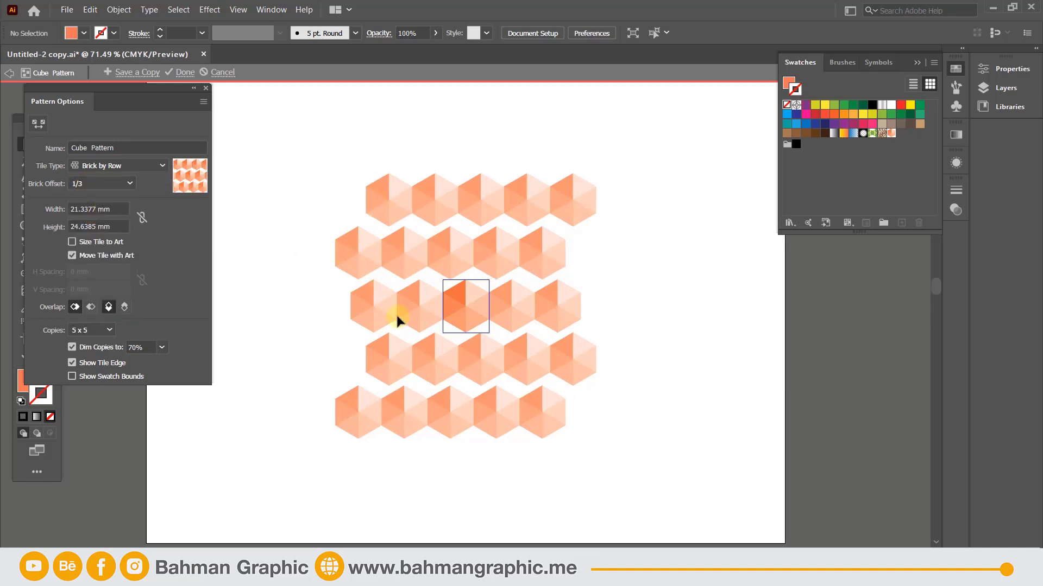
pyautogui.click(98, 188)
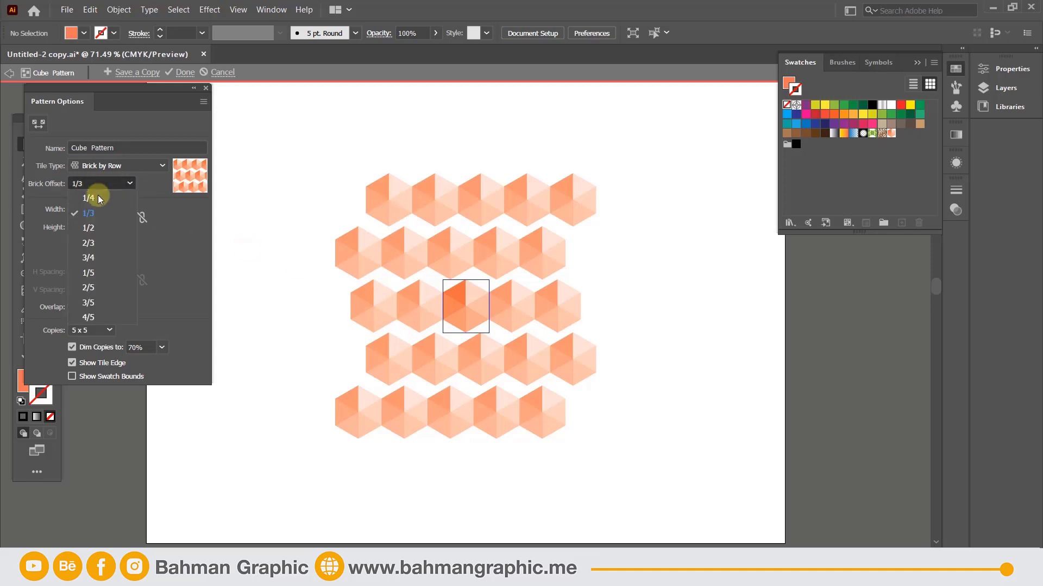
pyautogui.click(96, 198)
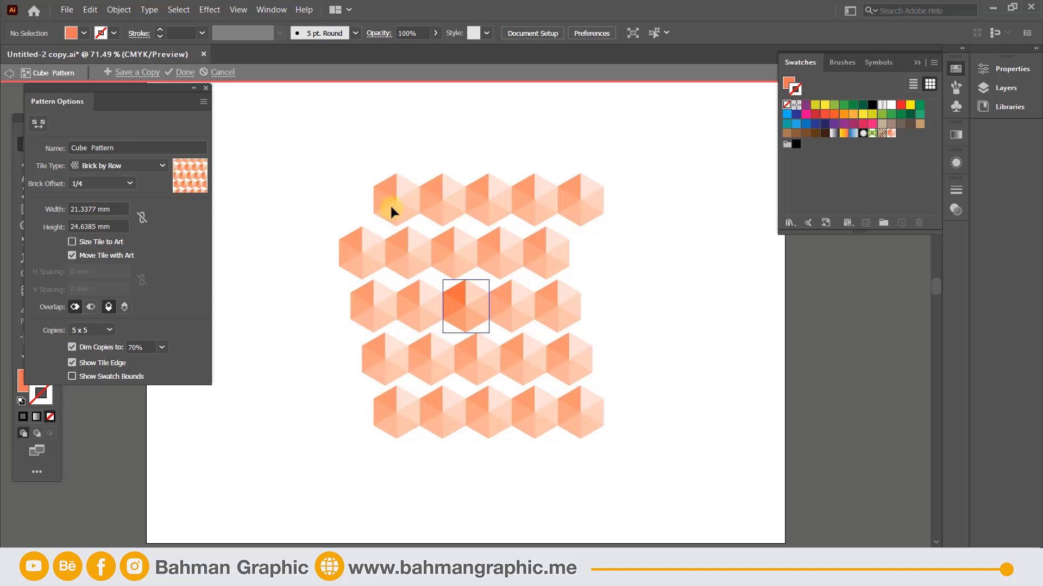
pyautogui.click(75, 184)
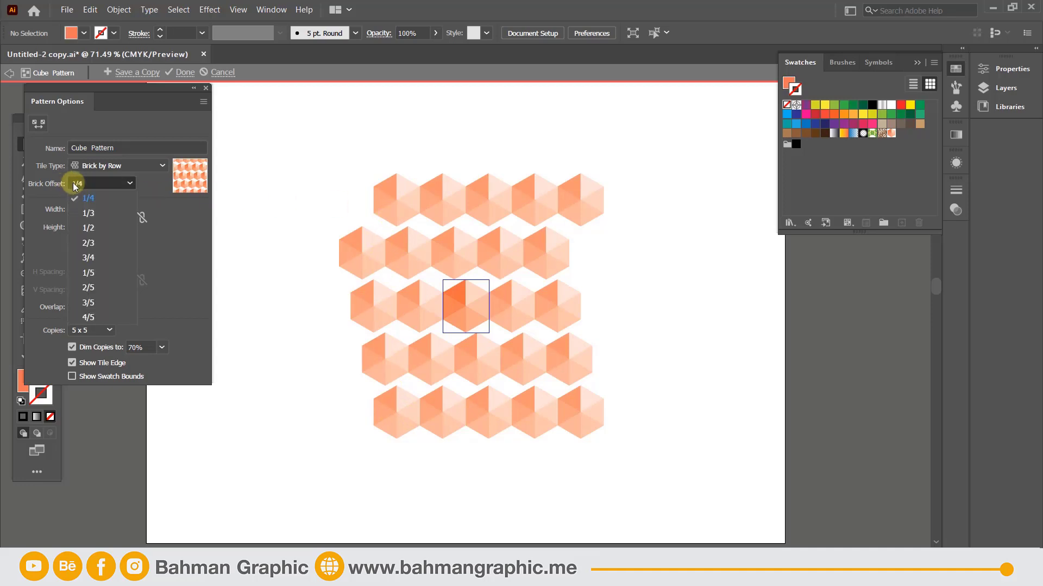
pyautogui.click(88, 213)
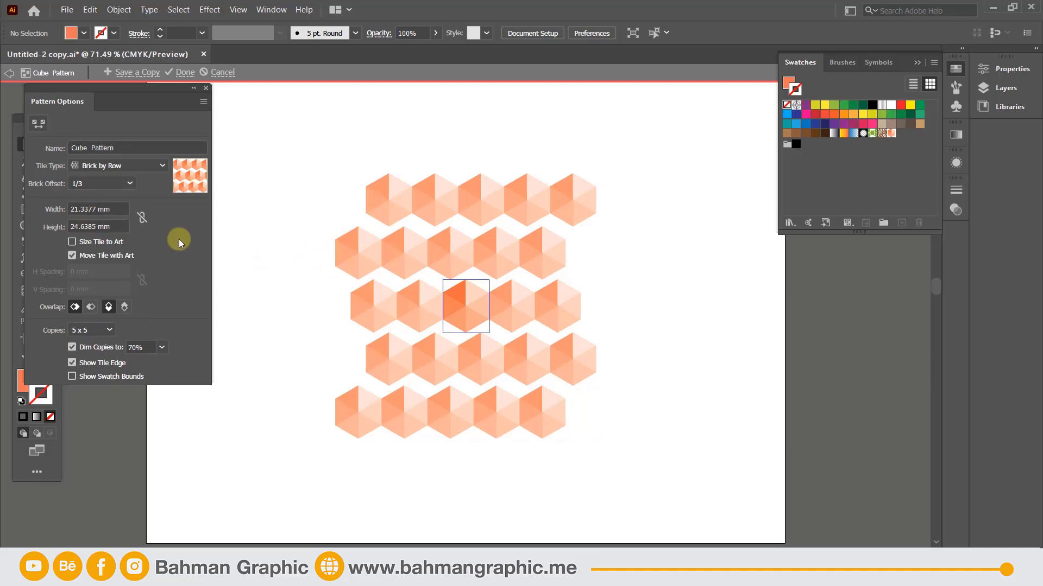
pyautogui.click(79, 183)
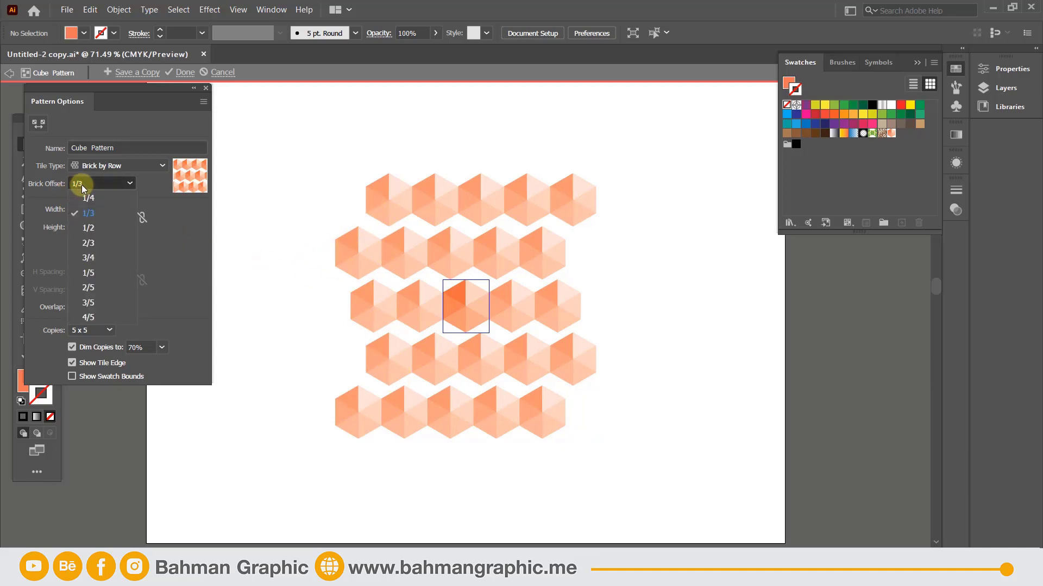
pyautogui.click(89, 244)
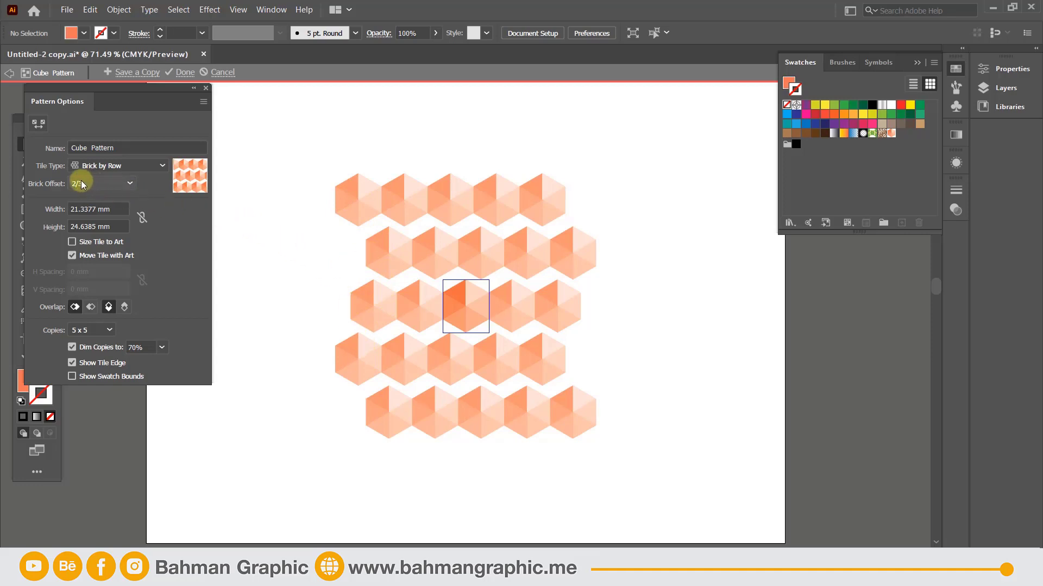
# Try the Brick by Column tile type with a brick offset of 1/4.
pyautogui.click(83, 166)
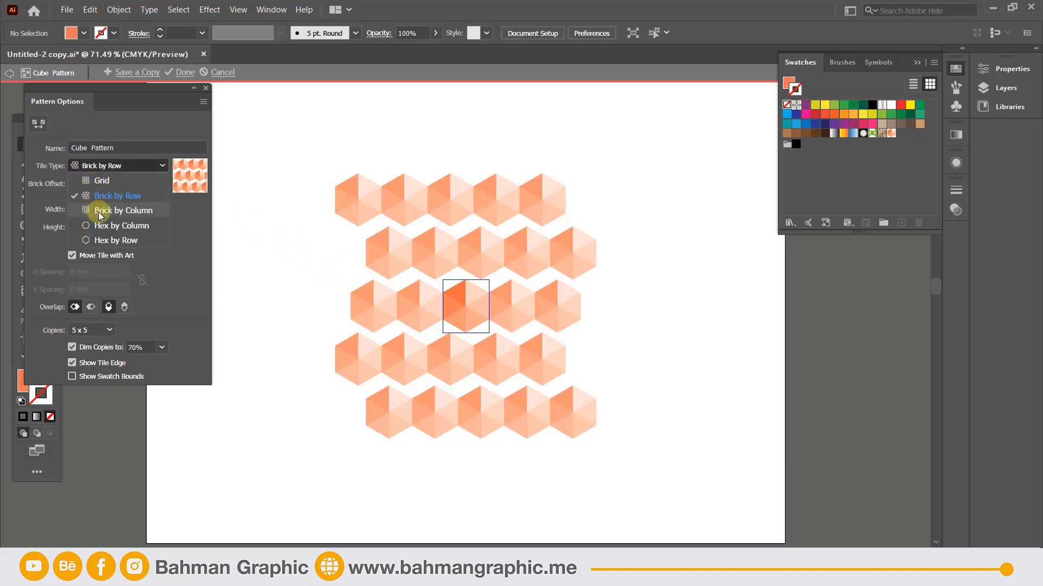
pyautogui.click(99, 211)
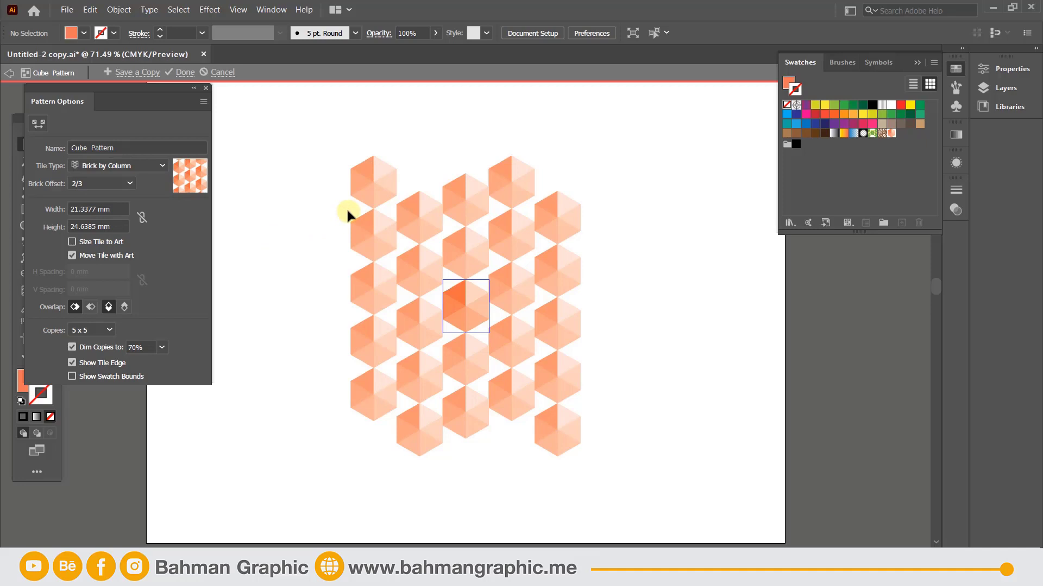
pyautogui.click(100, 184)
pyautogui.click(89, 198)
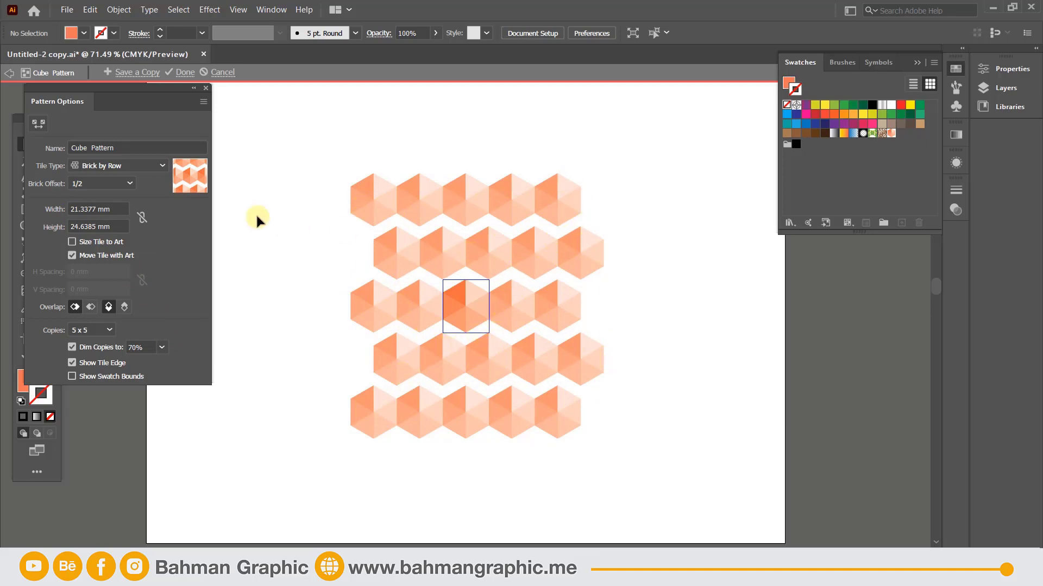
# Increase the pattern tile's width to 28 mm to add horizontal space between the hexagons.
pyautogui.moveTo(110, 210); pyautogui.dragTo(57, 221)
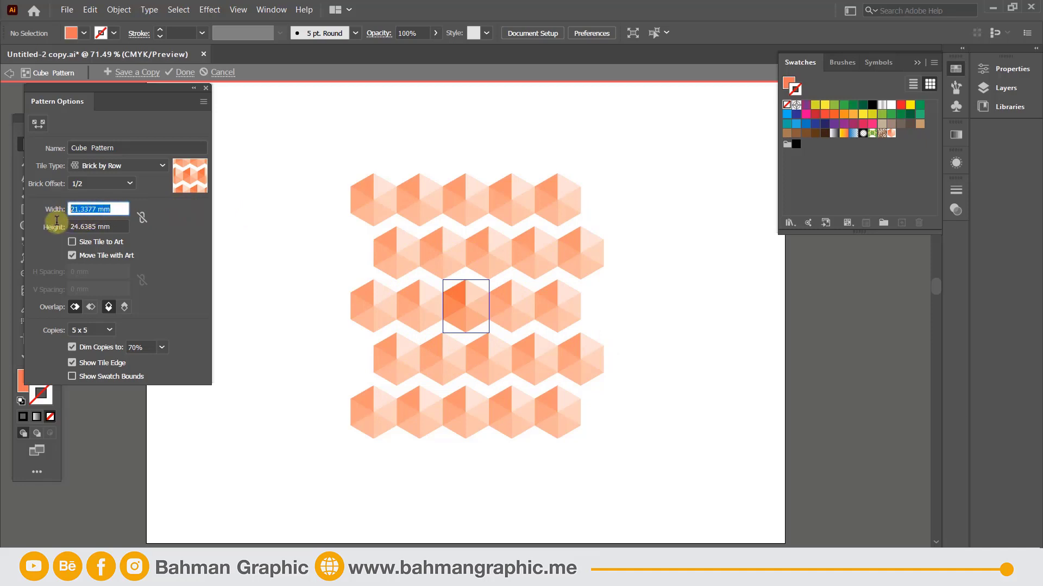
pyautogui.press('Up')
pyautogui.press('Up')
pyautogui.press('Up')
pyautogui.press('Up')
pyautogui.press('Up')
pyautogui.press('Up')
pyautogui.press('Up')
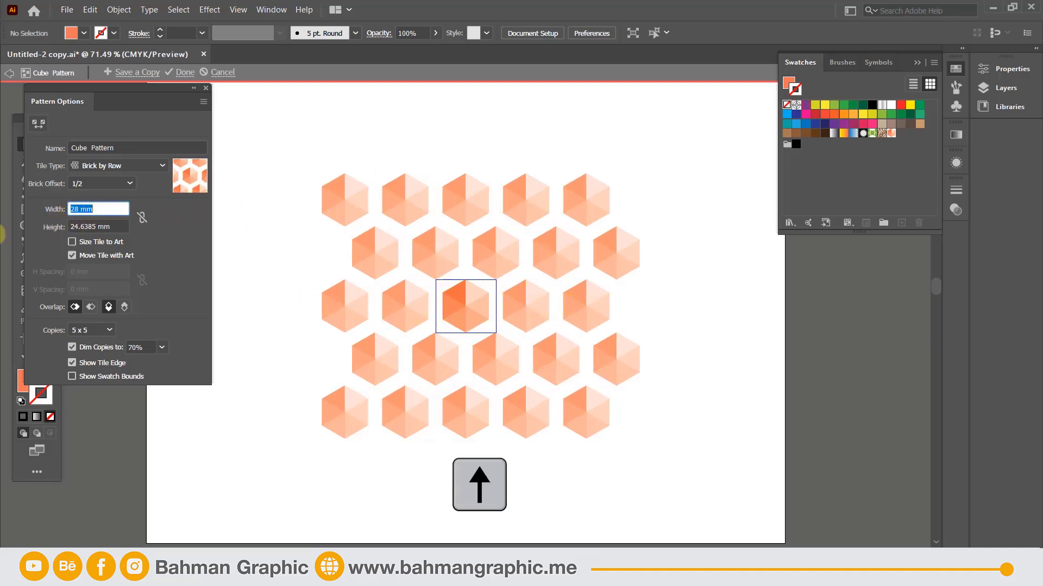
# Increase the pattern tile's height to 28 mm to add vertical space between the hexagon rows.
pyautogui.click(88, 228)
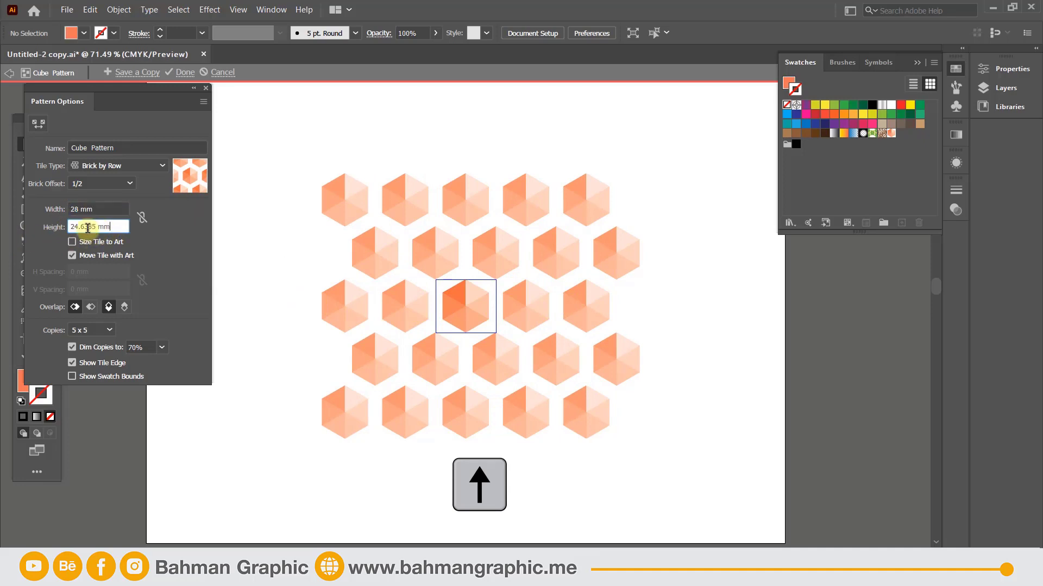
pyautogui.press('Up')
pyautogui.press('Up')
pyautogui.press('Up')
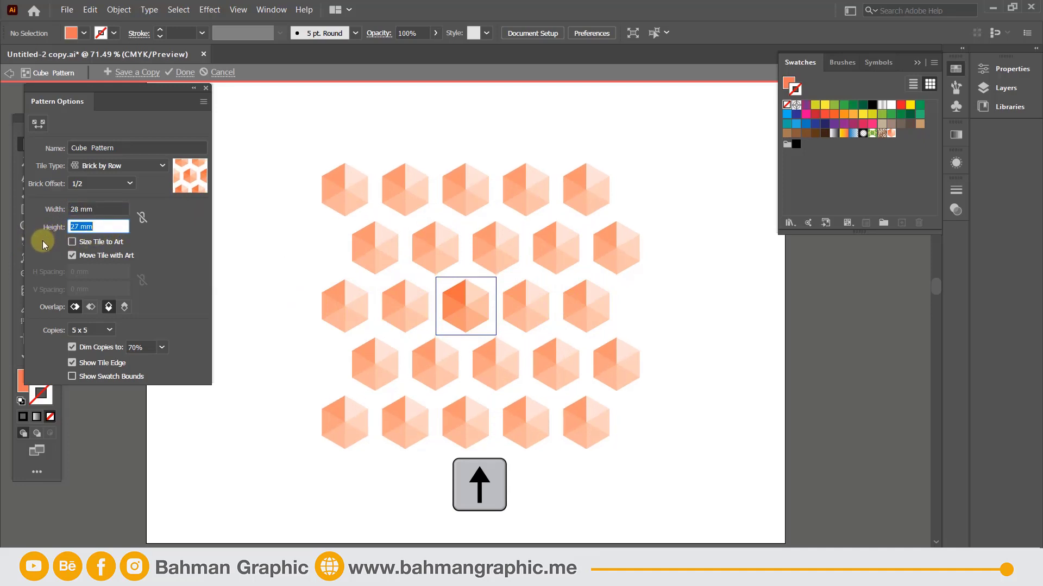
pyautogui.press('Up')
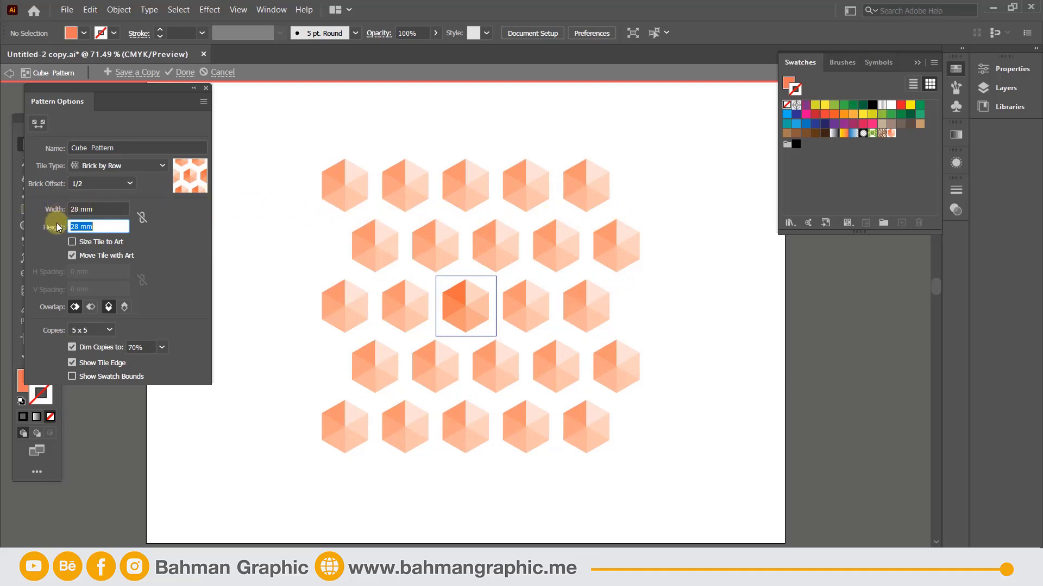
# Link the pattern tile's width and height and enlarge the tile proportionally to 31 mm.
pyautogui.click(143, 219)
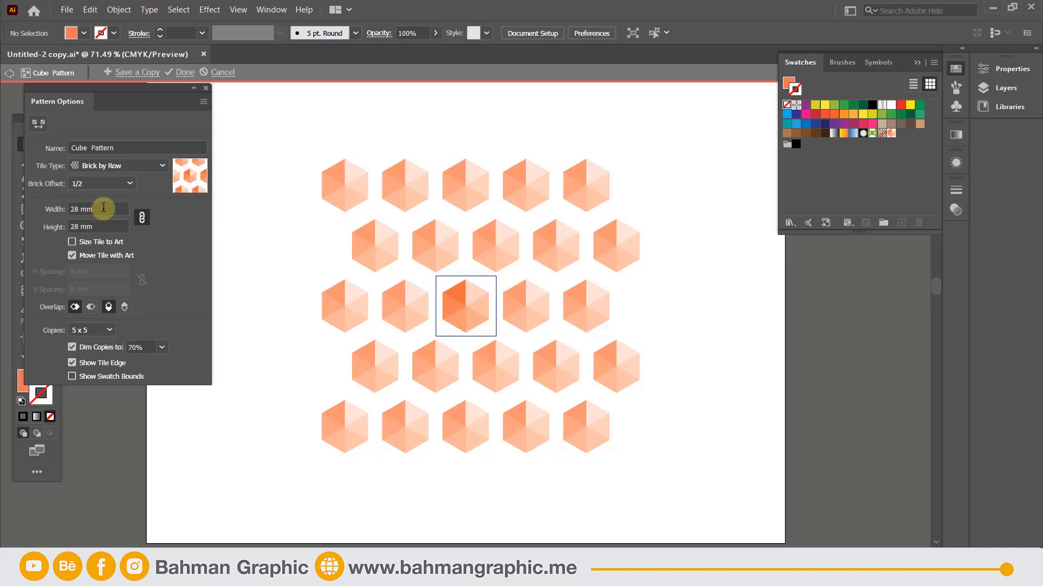
pyautogui.moveTo(101, 209); pyautogui.dragTo(61, 214)
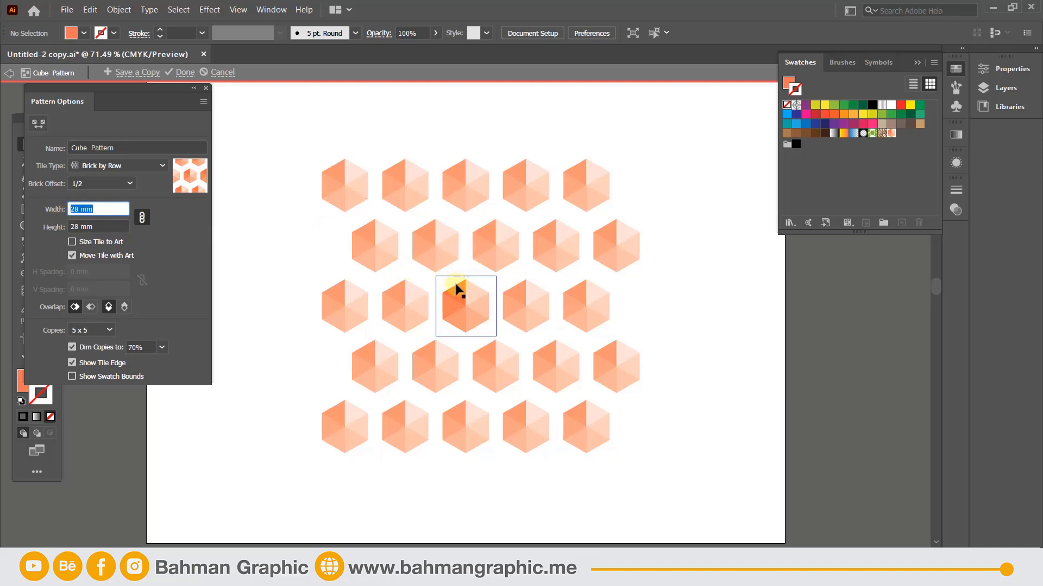
pyautogui.press('Up')
pyautogui.press('Up')
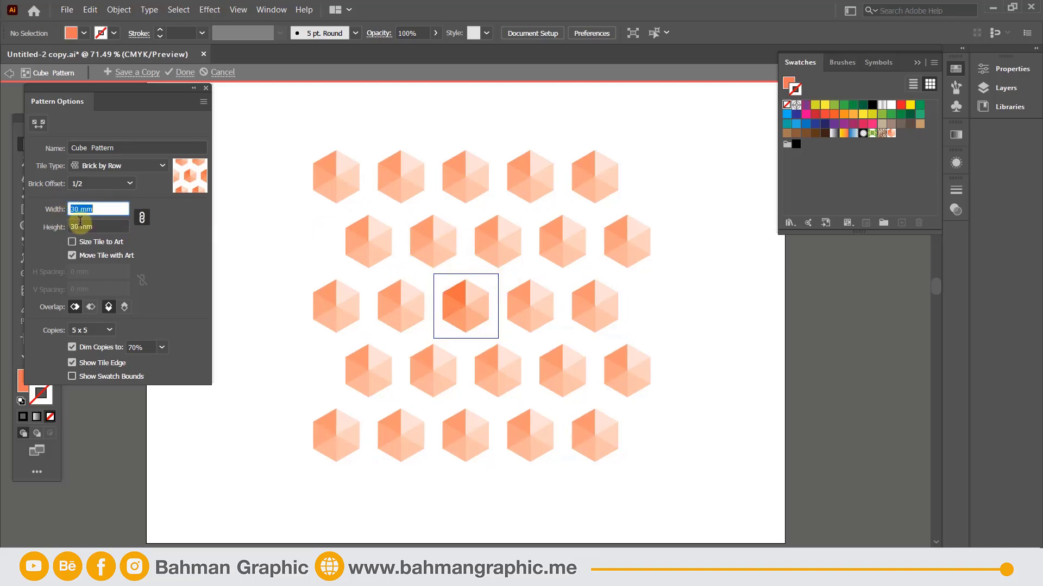
pyautogui.hotkey('shift', 'Up')
pyautogui.press('Up')
pyautogui.hotkey('shift', 'Down')
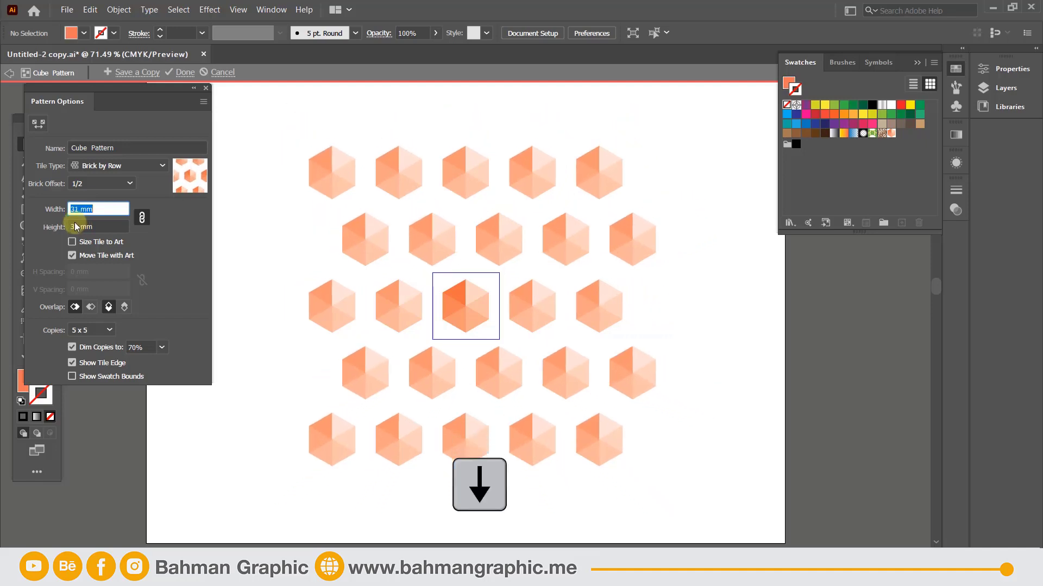
# Shrink the linked pattern tile to a width and height of 21 mm.
pyautogui.press('Down')
pyautogui.press('Down')
pyautogui.press('Down')
pyautogui.press('Down')
pyautogui.press('Down')
pyautogui.press('Down')
pyautogui.press('Down')
pyautogui.press('Down')
pyautogui.press('Down')
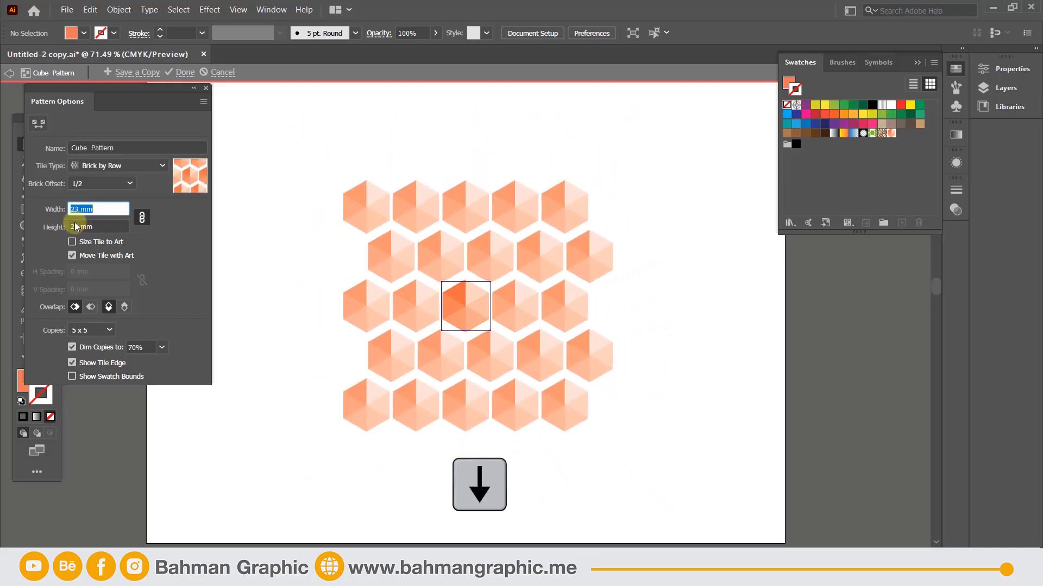
pyautogui.press('Down')
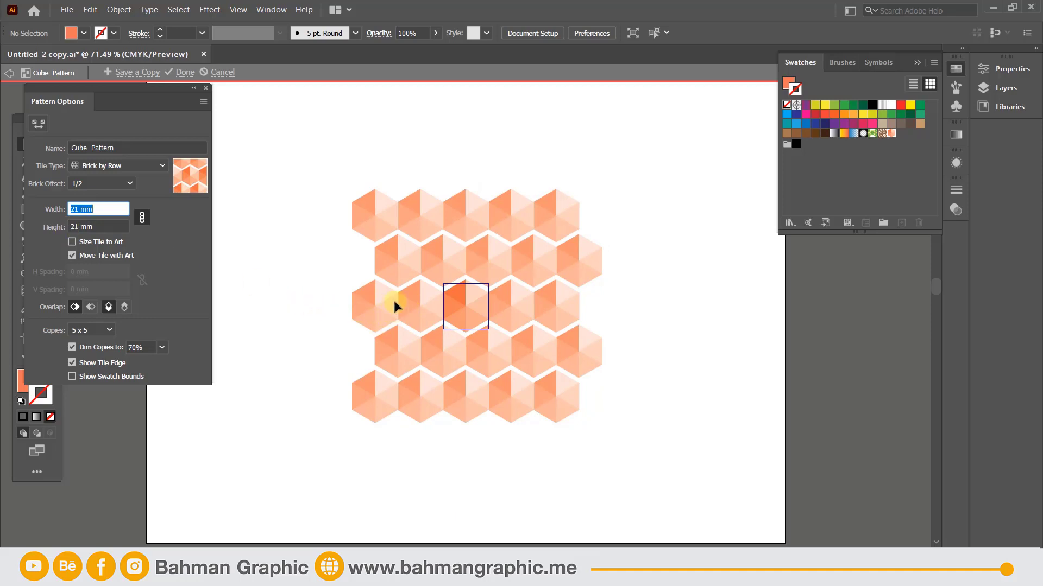
# Unlink the tile's width and height and reduce only the height to 18 mm to close the gaps between hexagon rows.
pyautogui.click(141, 218)
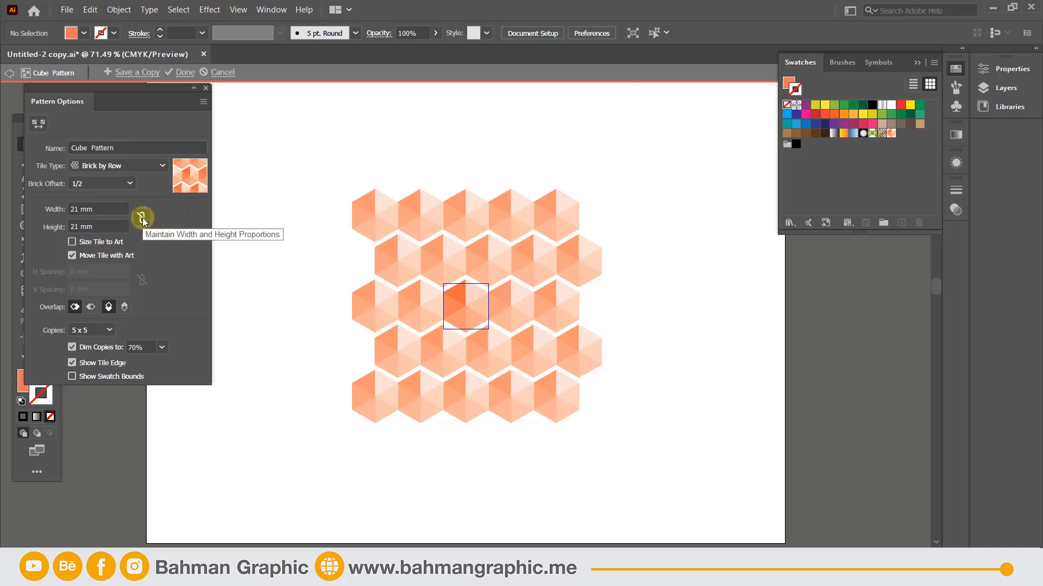
pyautogui.click(97, 226)
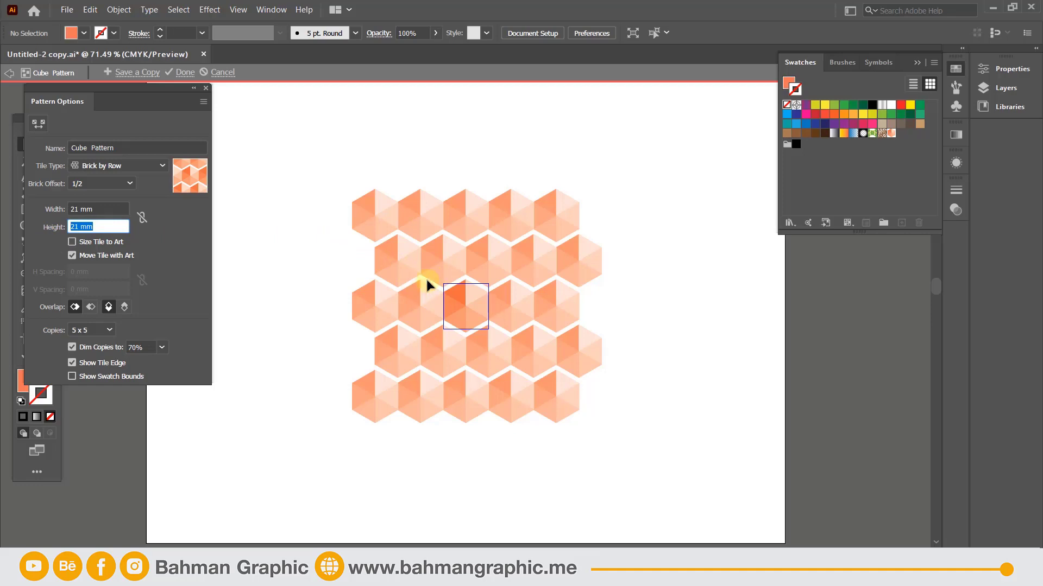
pyautogui.write('20')
pyautogui.press('Return')
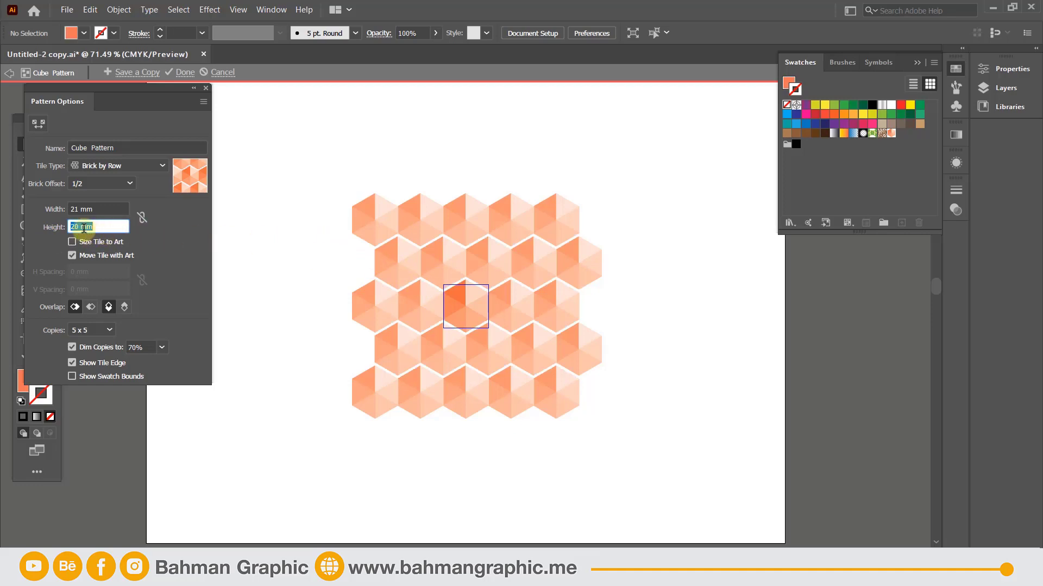
pyautogui.write('19')
pyautogui.press('Return')
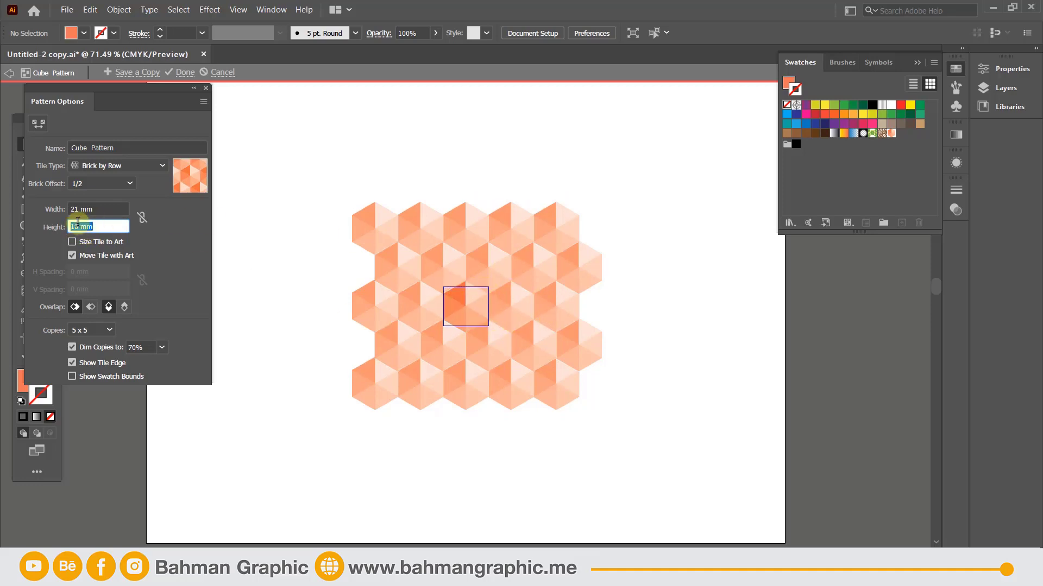
# Relink the tile's width and height and enlarge the tile proportionally to a width of 33 mm.
pyautogui.click(142, 217)
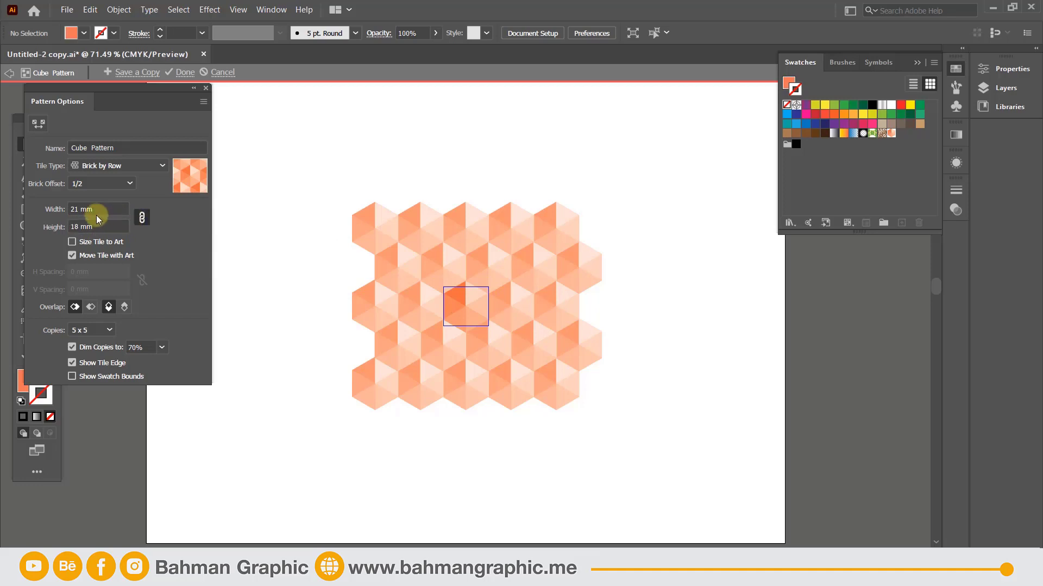
pyautogui.click(47, 216)
pyautogui.press('Up')
pyautogui.press('Up')
pyautogui.press('Up')
pyautogui.press('Up')
pyautogui.press('Up')
pyautogui.press('Up')
pyautogui.press('Up')
pyautogui.press('Up')
pyautogui.press('Up')
pyautogui.press('Up')
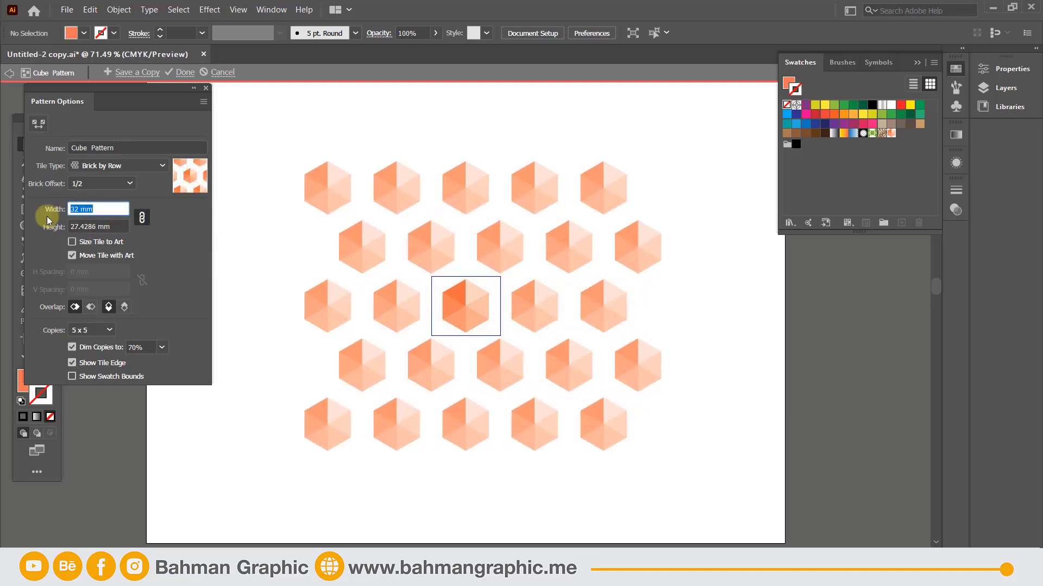
pyautogui.press('Up')
pyautogui.press('Up')
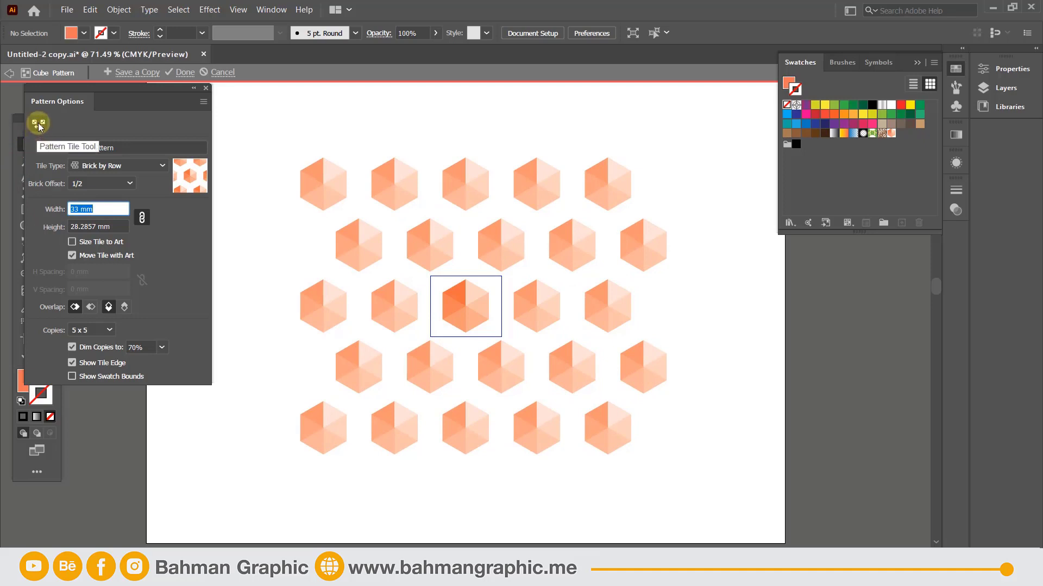
# Activate the Pattern Tile Tool and resize the tile freehand on the canvas to about 45 by 44 mm.
pyautogui.click(38, 124)
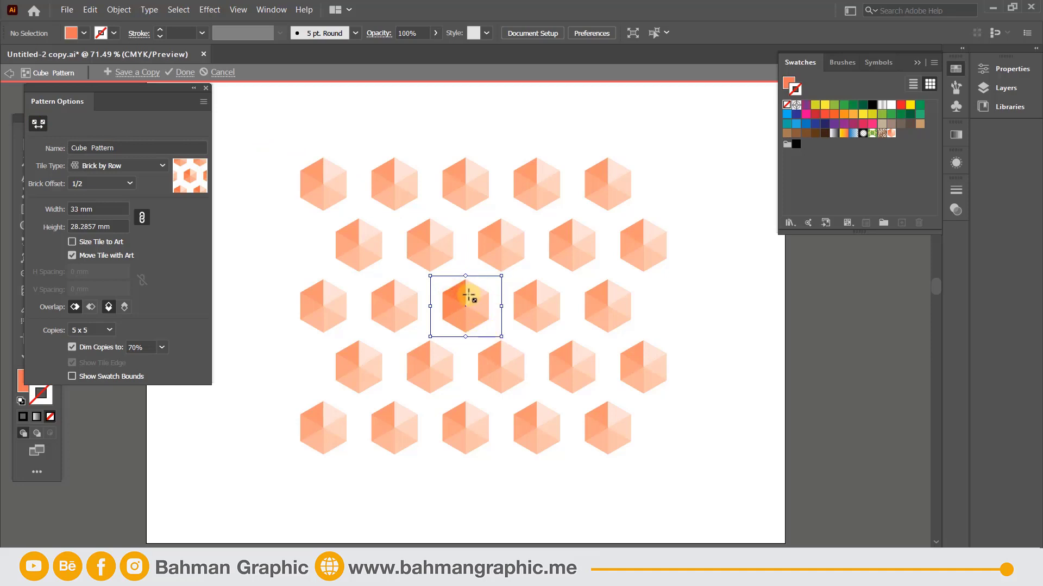
pyautogui.moveTo(501, 337); pyautogui.dragTo(508, 397)
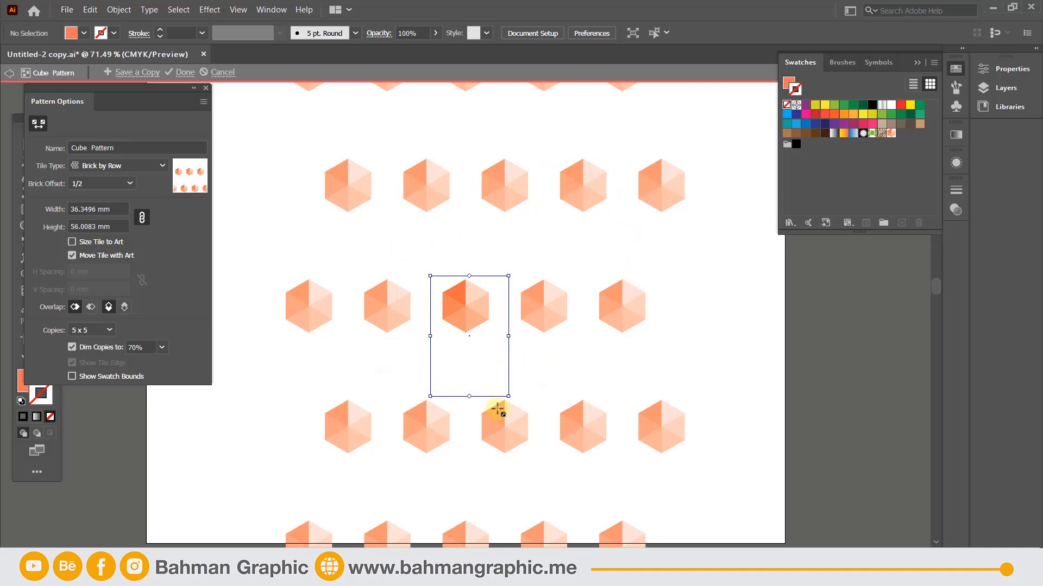
pyautogui.moveTo(508, 397); pyautogui.dragTo(527, 371)
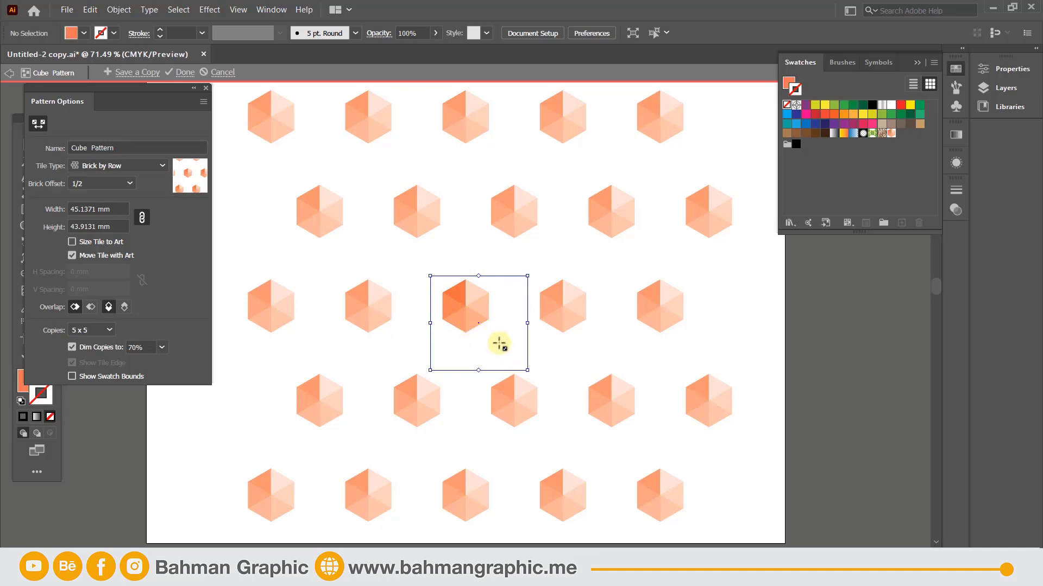
# Enable Size Tile to Art so the pattern tile fits the hexagon exactly.
pyautogui.click(84, 241)
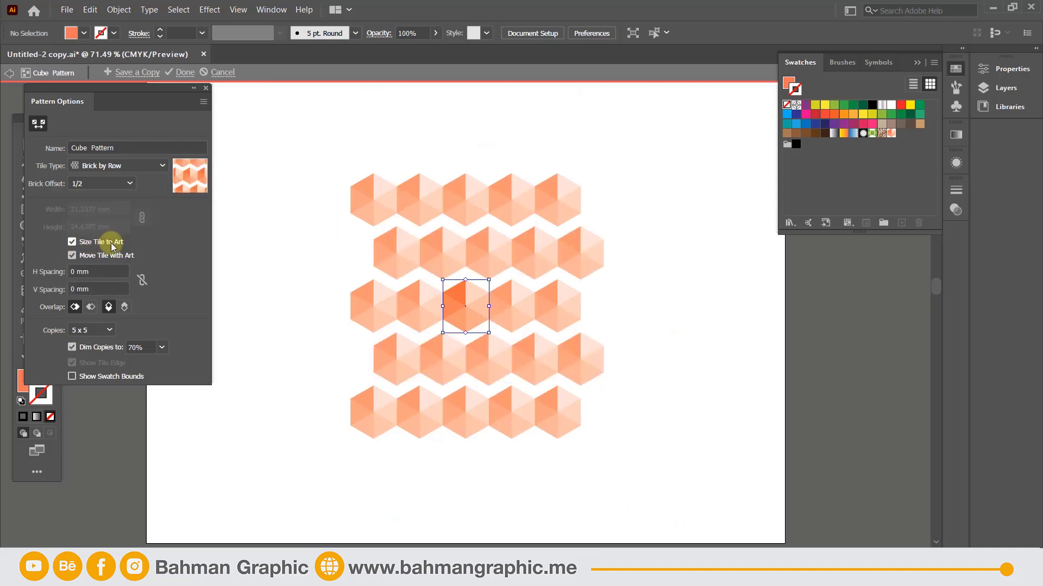
pyautogui.click(471, 318)
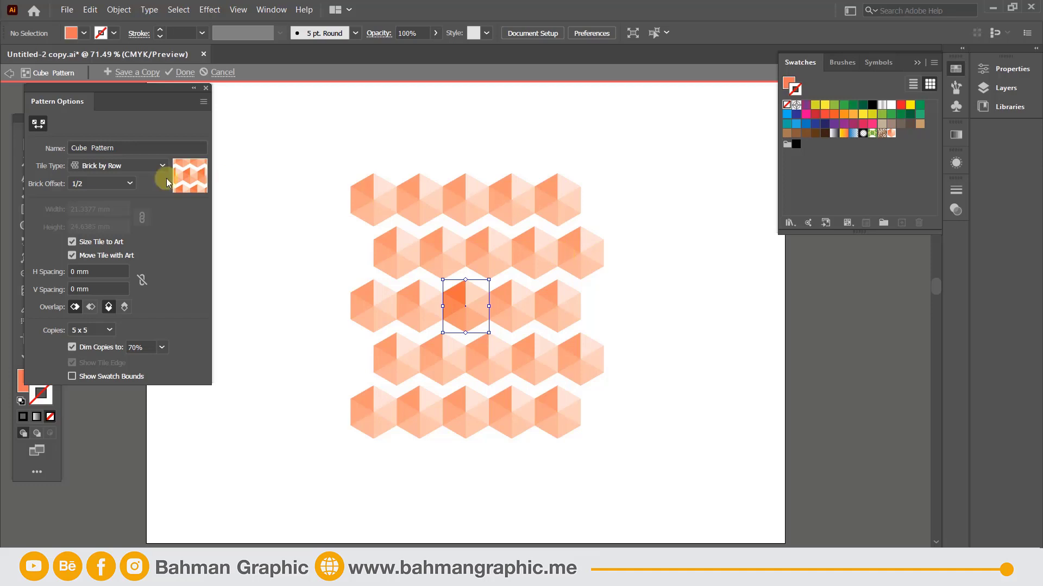
# Try the Grid tile type, then return the pattern to Brick by Row.
pyautogui.click(89, 167)
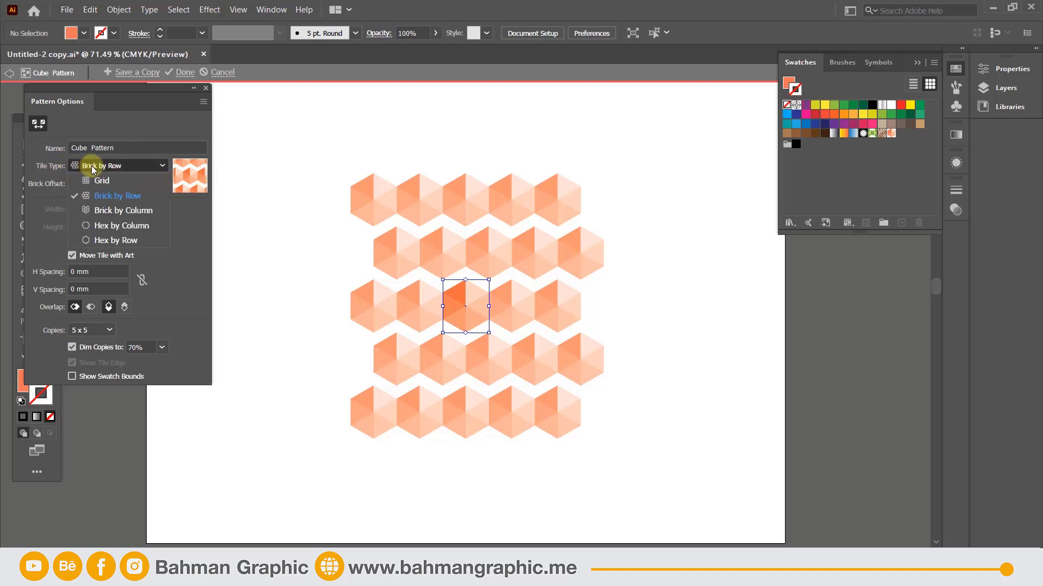
pyautogui.click(101, 180)
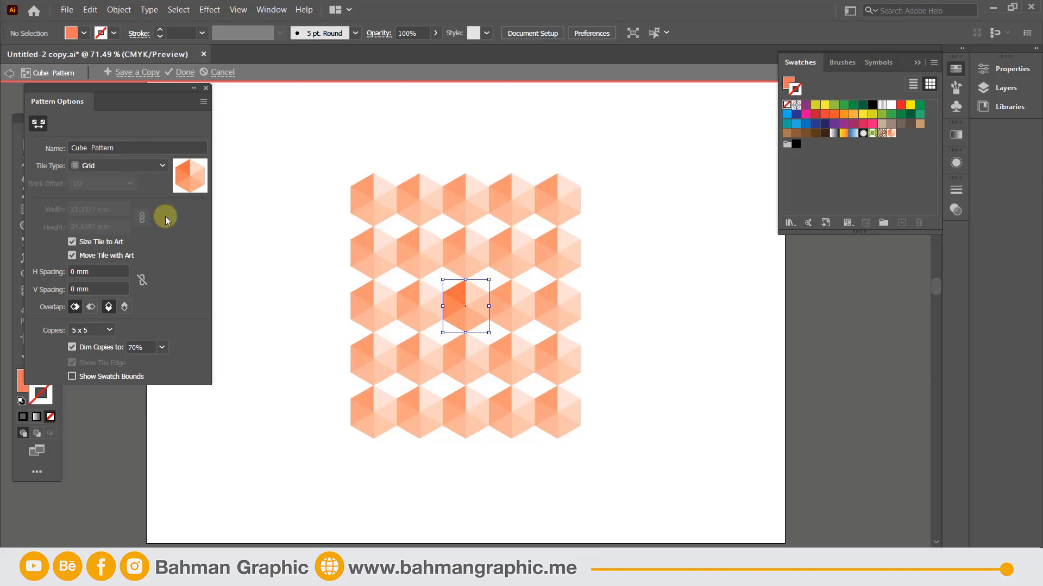
pyautogui.click(79, 165)
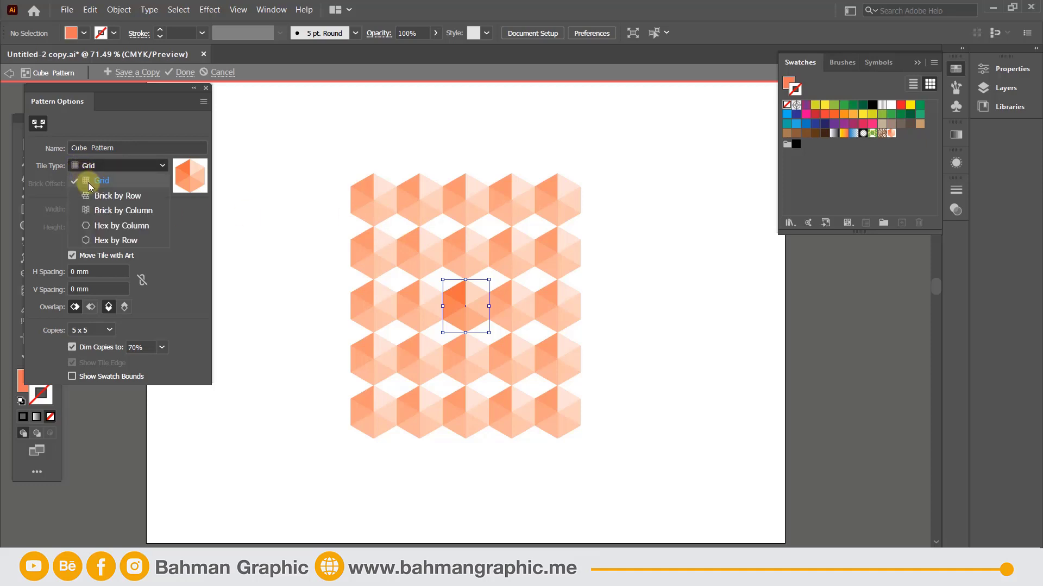
pyautogui.click(99, 197)
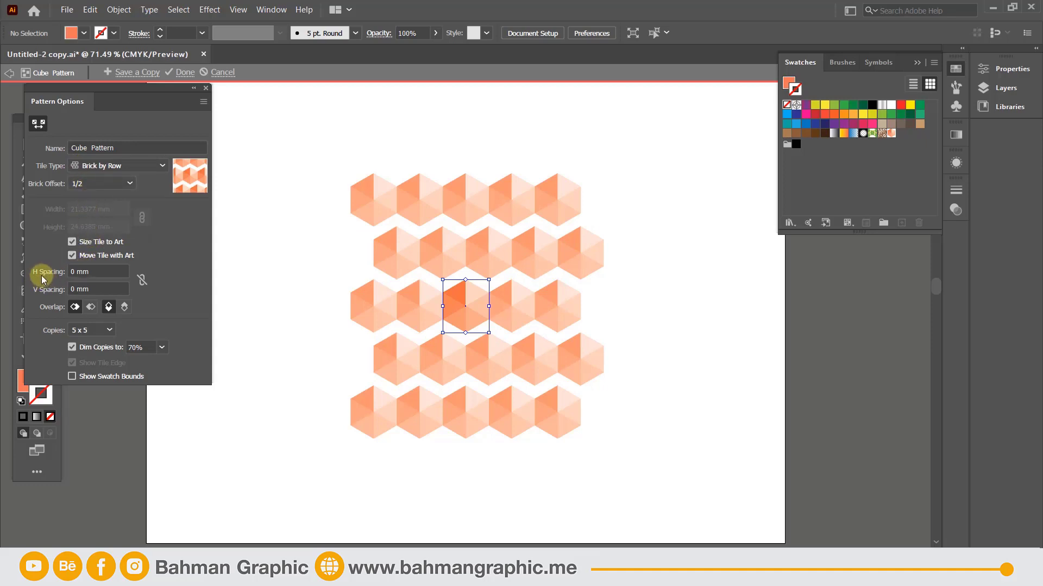
# Set the horizontal spacing between the hexagons to 6 mm.
pyautogui.click(96, 272)
pyautogui.write('3')
pyautogui.press('Return')
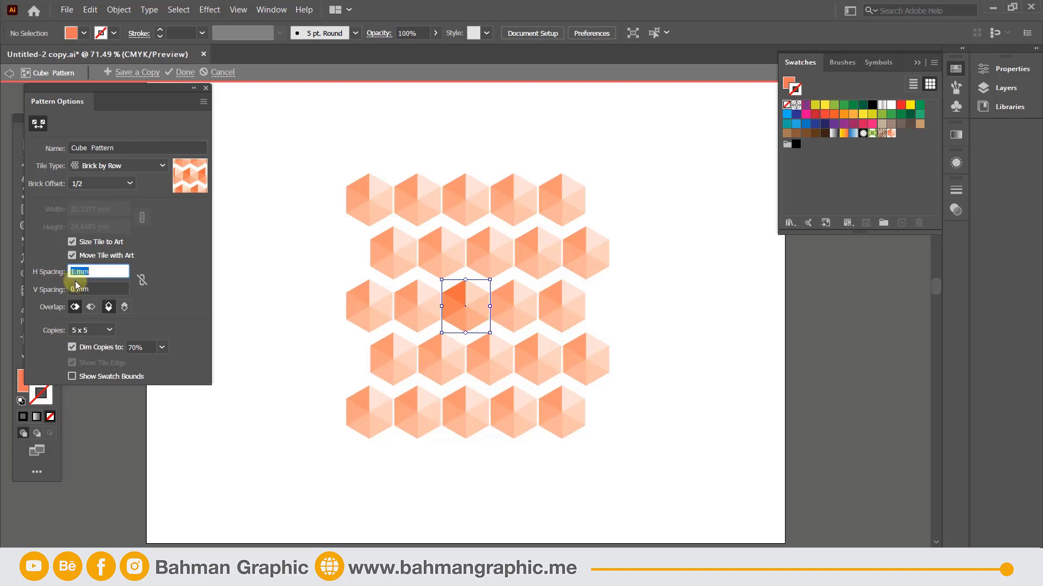
pyautogui.write('6')
pyautogui.press('Return')
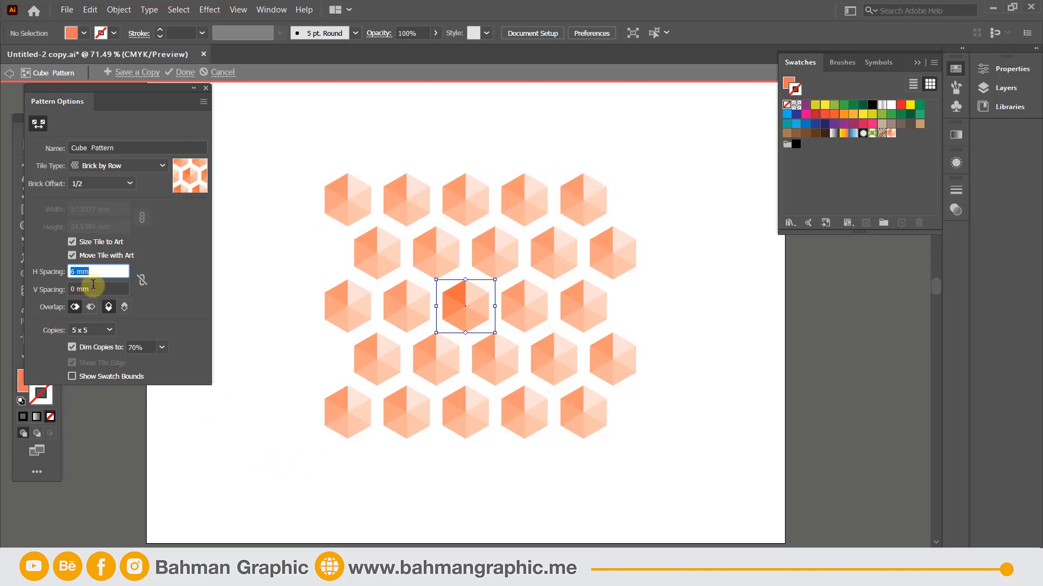
# Set the vertical spacing between the hexagon rows to 6 mm.
pyautogui.click(46, 290)
pyautogui.press('Up')
pyautogui.press('Up')
pyautogui.press('Up')
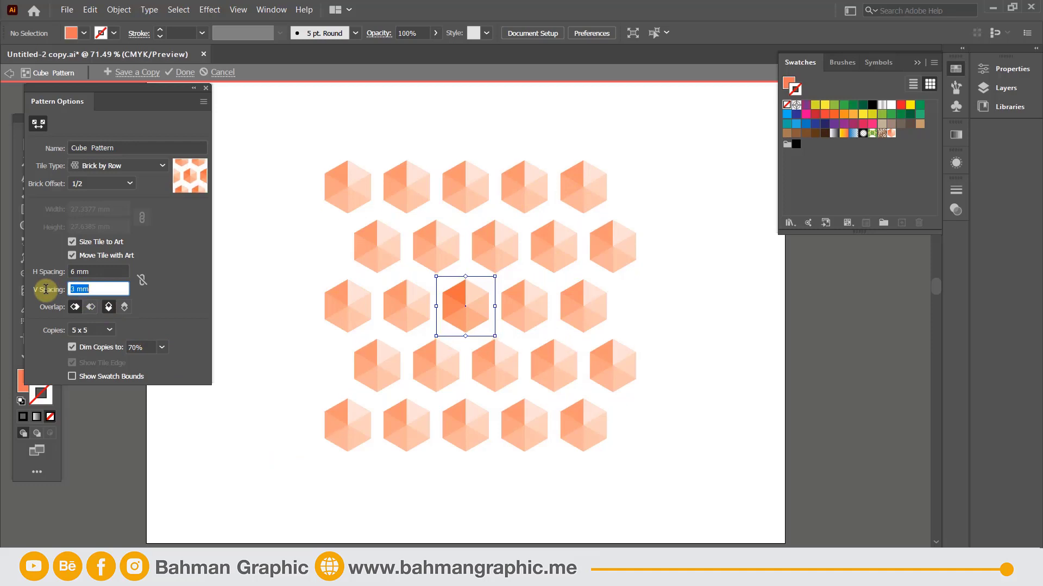
pyautogui.press('Up')
pyautogui.press('Up')
pyautogui.press('Up')
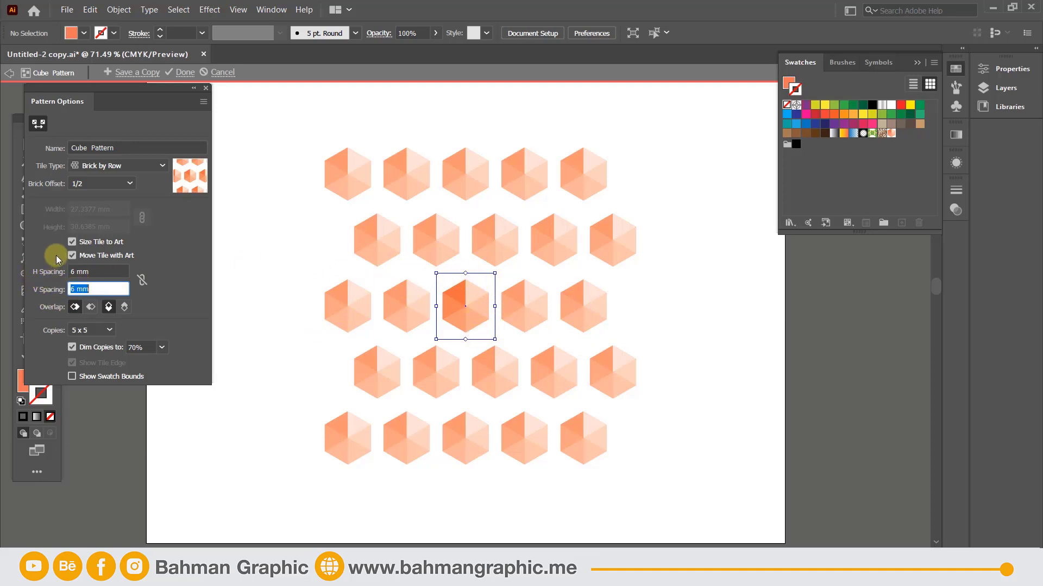
# Disable Size Tile to Art and reduce the linked tile width to 17 mm so the hexagons overlap.
pyautogui.click(72, 243)
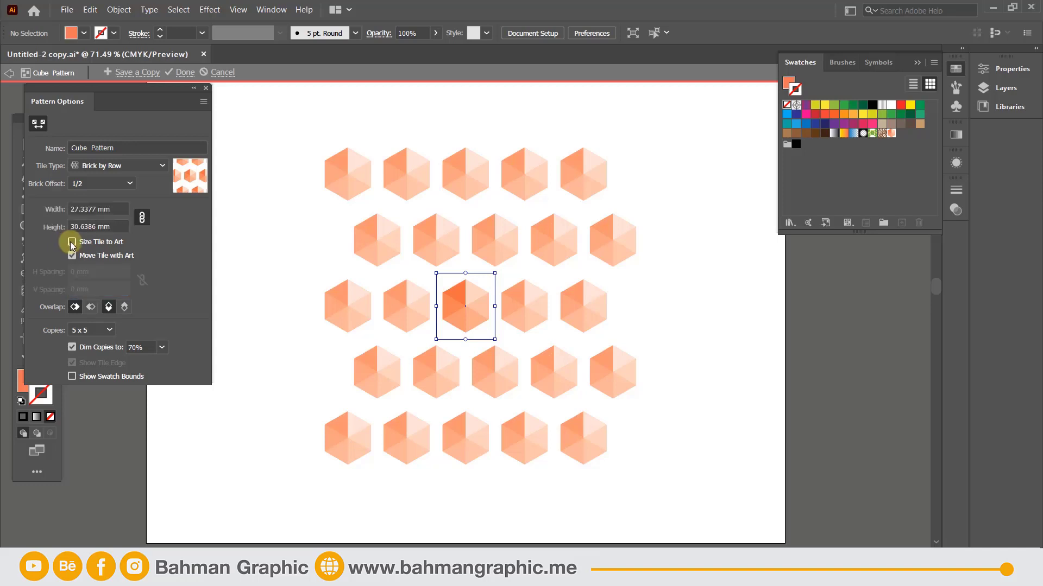
pyautogui.click(103, 209)
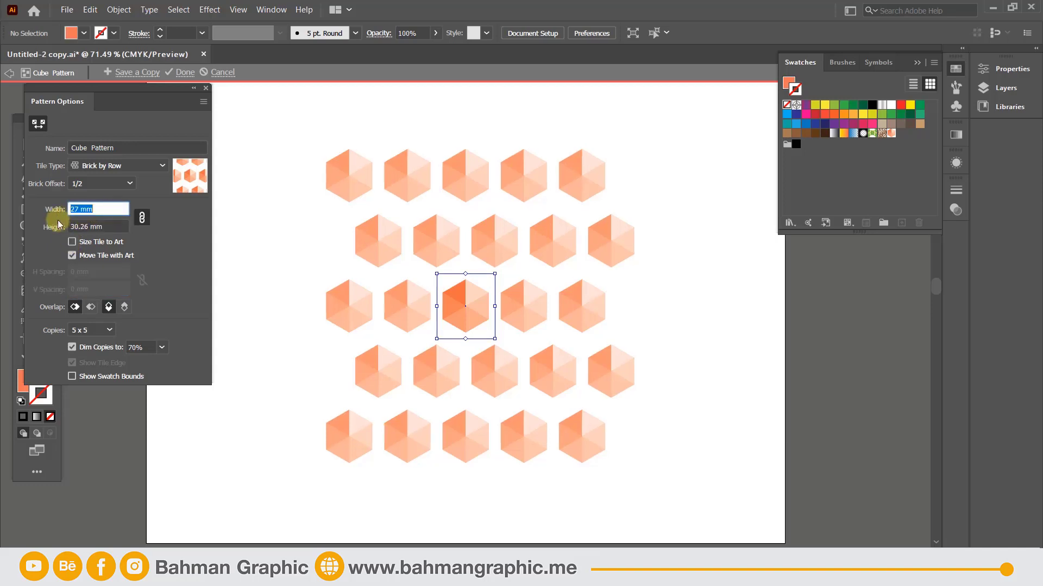
pyautogui.write('17')
pyautogui.press('Return')
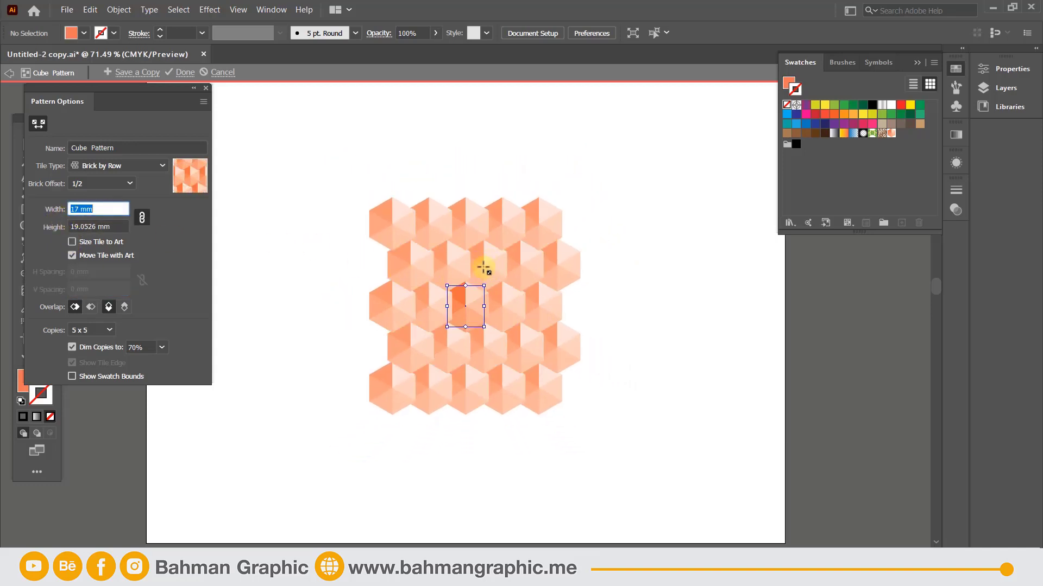
# Try smaller linked tile heights including 9 mm, then set the height to 19 mm.
pyautogui.click(103, 226)
pyautogui.write('14')
pyautogui.press('Return')
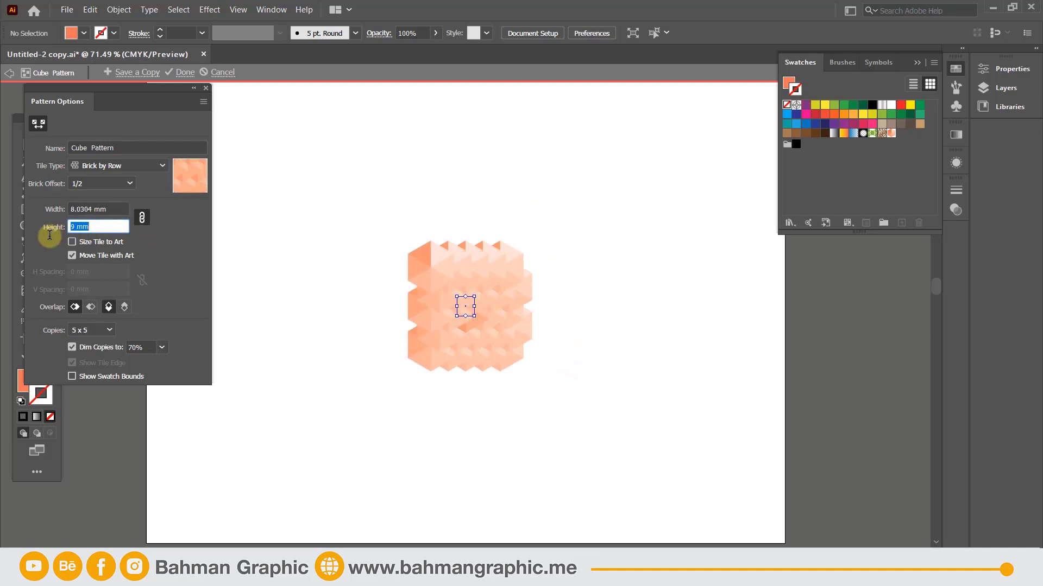
pyautogui.press('Up')
pyautogui.press('Up')
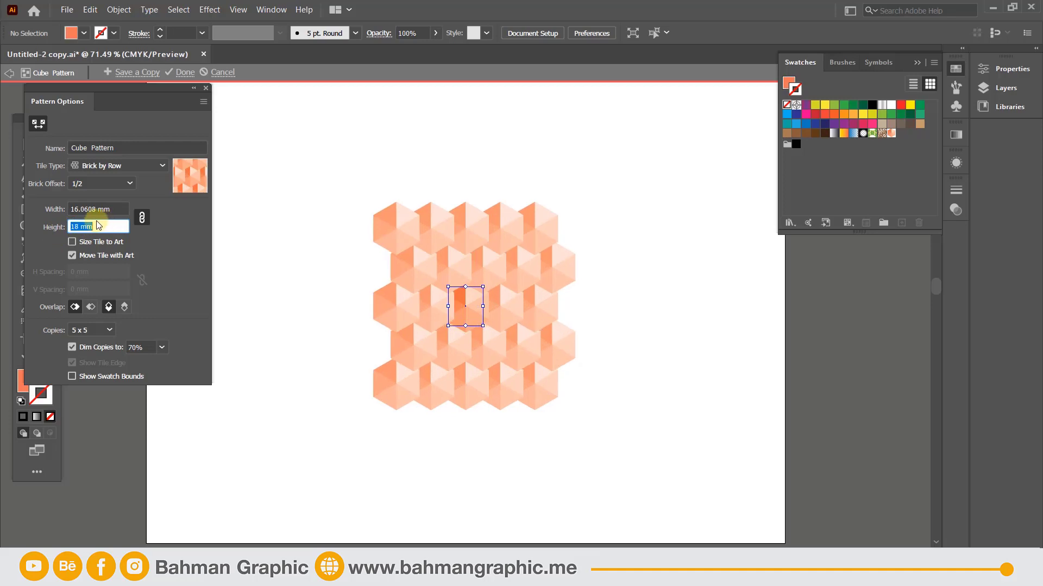
# Unlink the tile's width and height and increase only the height to 27 mm to separate the overlapping rows.
pyautogui.click(142, 219)
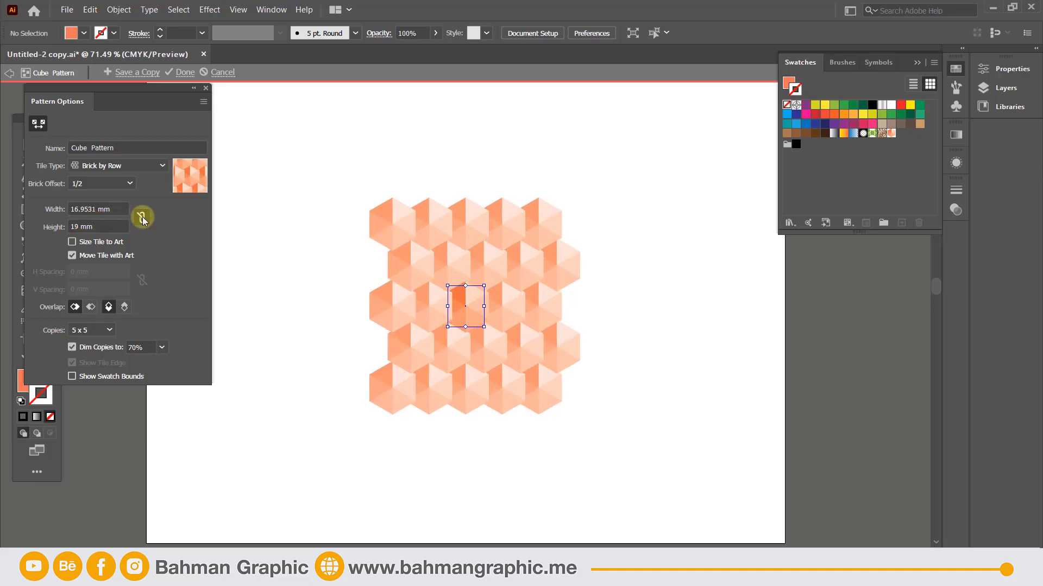
pyautogui.click(95, 226)
pyautogui.press('Down')
pyautogui.press('Up')
pyautogui.press('Up')
pyautogui.press('Up')
pyautogui.press('Up')
pyautogui.press('Up')
pyautogui.press('Up')
pyautogui.press('Up')
pyautogui.press('Up')
pyautogui.press('Up')
pyautogui.press('Up')
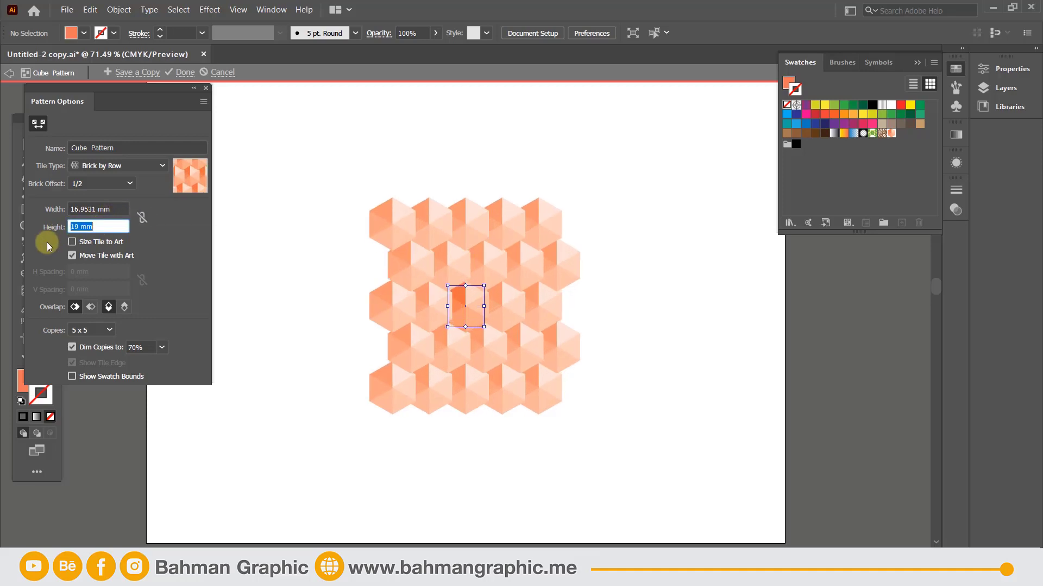
pyautogui.press('Down')
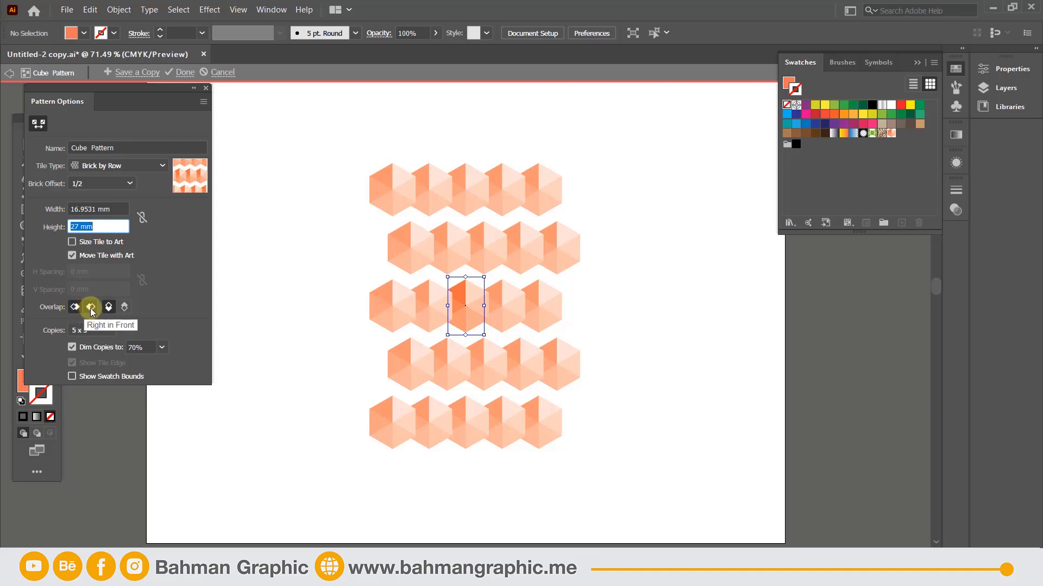
# Change the pattern's horizontal overlap to Right in Front.
pyautogui.click(90, 308)
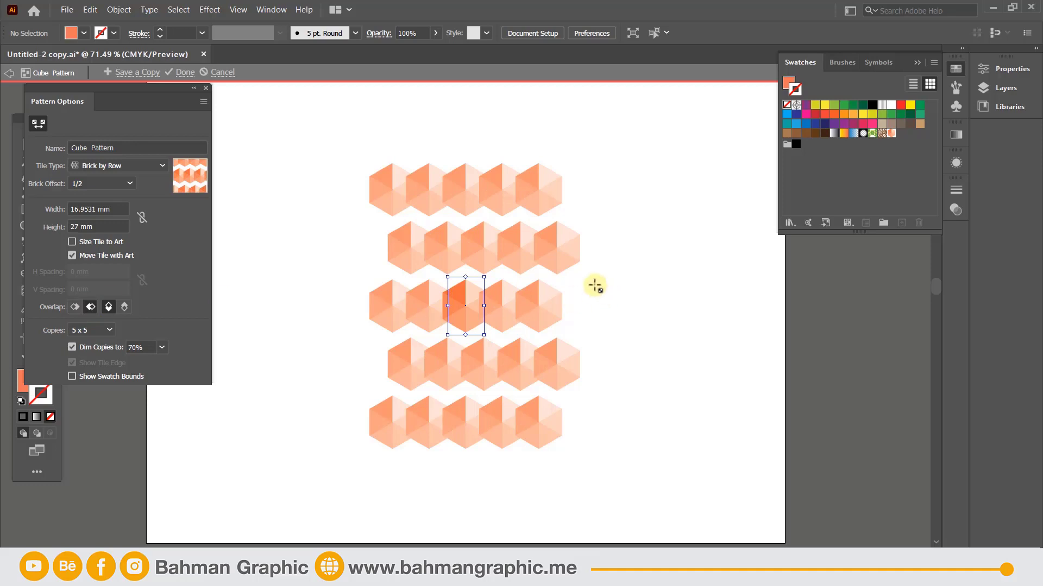
# Change the pattern's horizontal overlap to Left in Front and set the tile to 30 mm wide and 26 mm high.
pyautogui.click(75, 307)
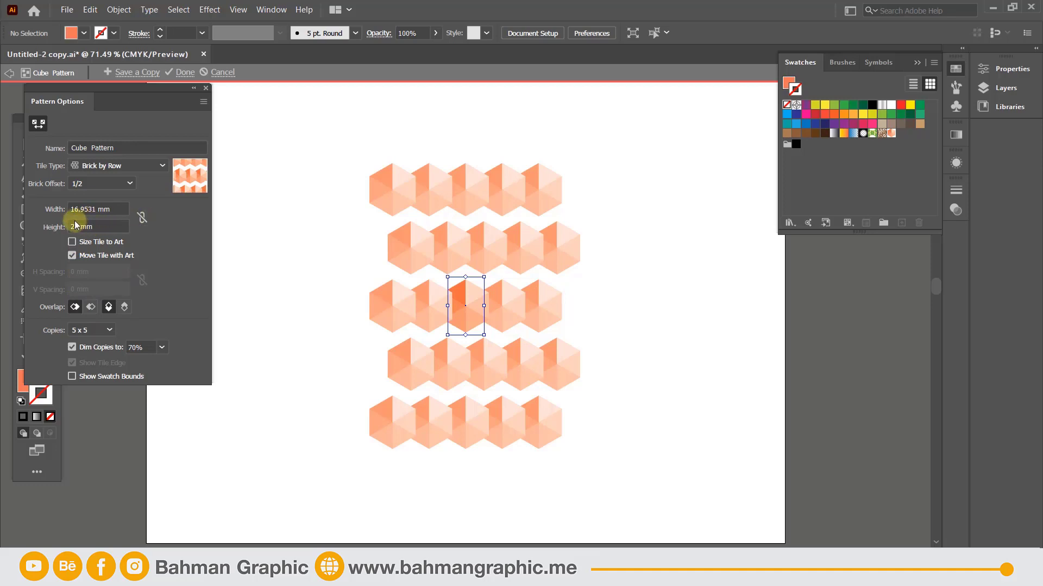
pyautogui.moveTo(105, 209); pyautogui.dragTo(60, 219)
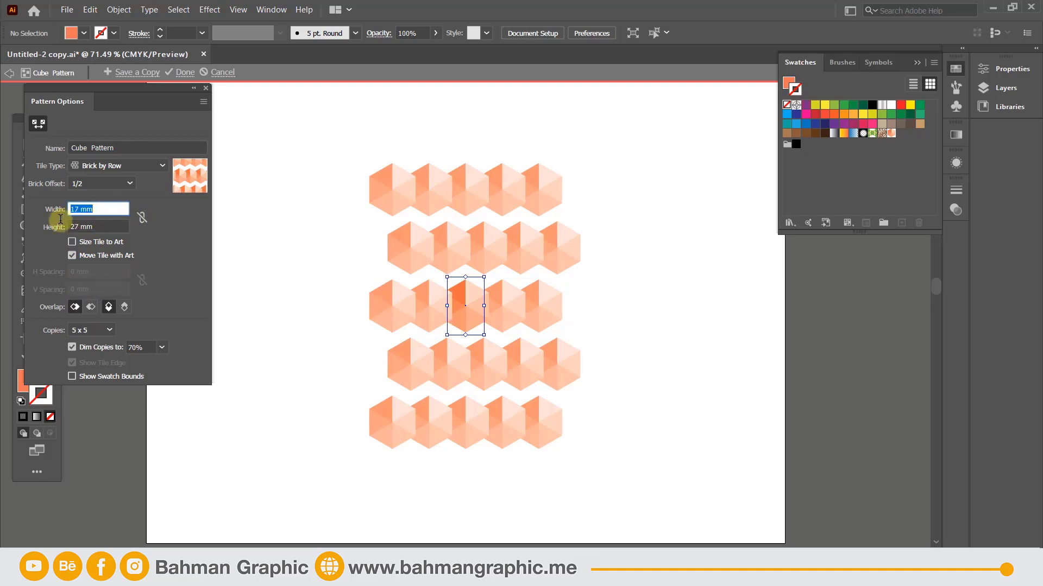
pyautogui.write('30')
pyautogui.press('Return')
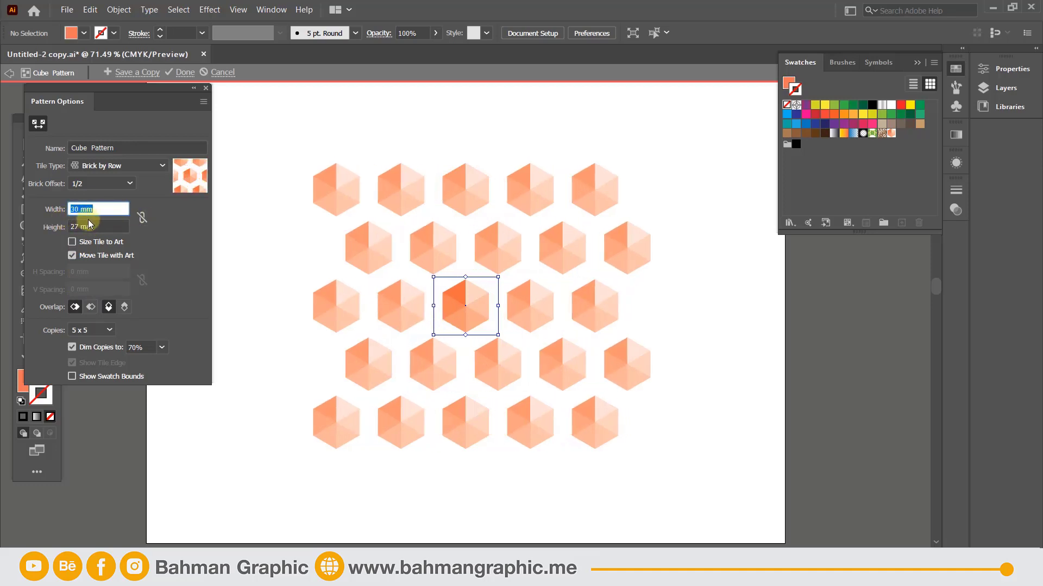
pyautogui.moveTo(90, 225); pyautogui.dragTo(59, 229)
pyautogui.write('26')
pyautogui.press('Return')
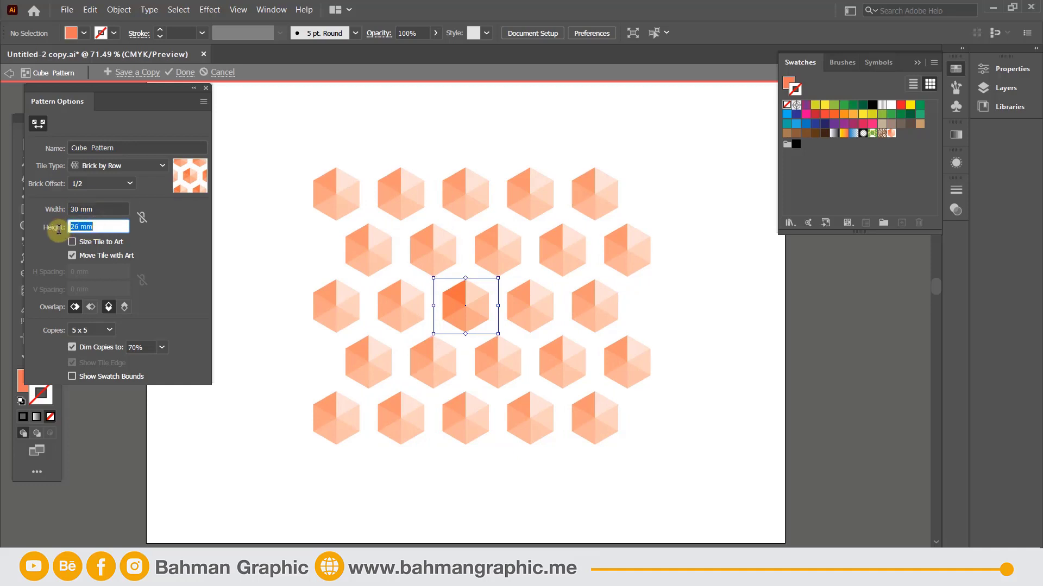
# Reduce the tile height to 12 mm so the hexagon rows overlap vertically.
pyautogui.press('Down')
pyautogui.press('Down')
pyautogui.press('Down')
pyautogui.press('Down')
pyautogui.press('Down')
pyautogui.press('Down')
pyautogui.press('Down')
pyautogui.press('Down')
pyautogui.press('Down')
pyautogui.press('Down')
pyautogui.press('Down')
pyautogui.press('Down')
pyautogui.press('Down')
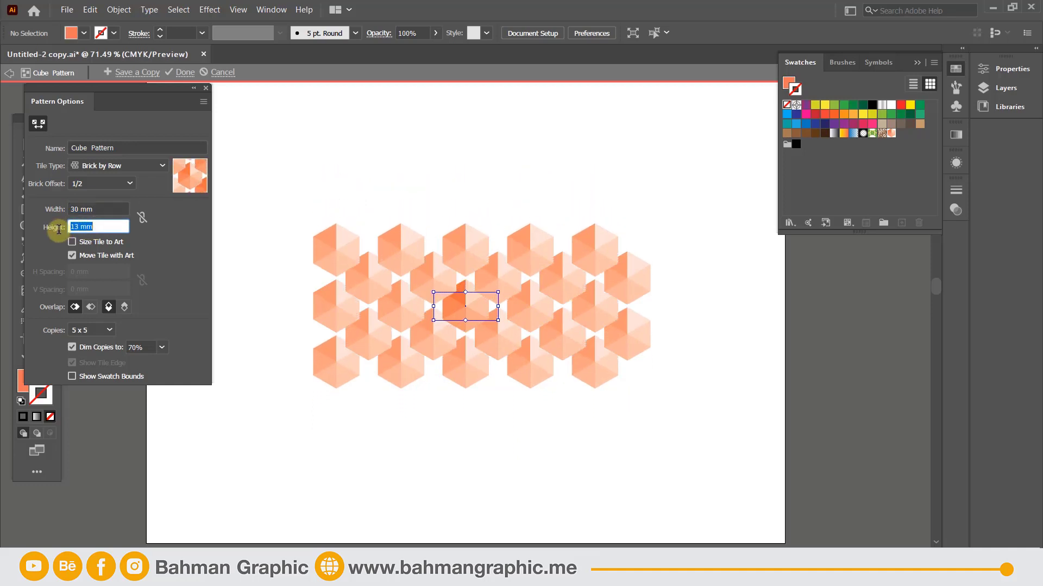
pyautogui.press('Down')
# Increase the tile width to 50 mm to spread the hexagon columns apart.
pyautogui.hotkey('shift', 'Tab')
pyautogui.press('Up')
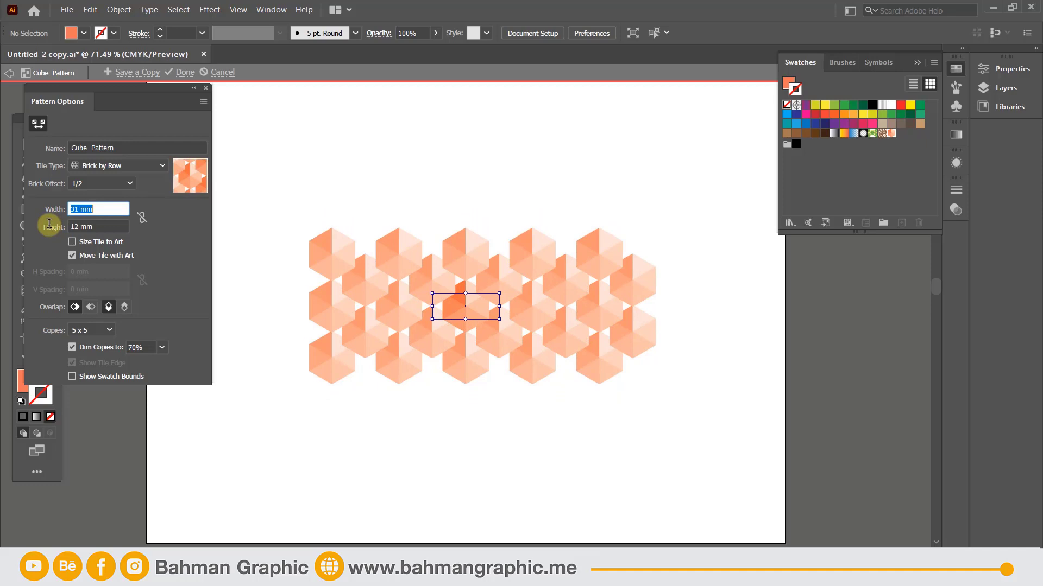
pyautogui.press('Up')
pyautogui.press('Up')
pyautogui.press('Up')
pyautogui.press('Up')
pyautogui.press('Up')
pyautogui.press('Up')
pyautogui.press('Up')
pyautogui.press('Up')
pyautogui.press('Up')
pyautogui.press('Up')
pyautogui.press('Up')
pyautogui.press('Up')
pyautogui.press('Up')
pyautogui.press('Up')
pyautogui.press('Up')
pyautogui.press('Up')
pyautogui.press('Up')
pyautogui.press('Up')
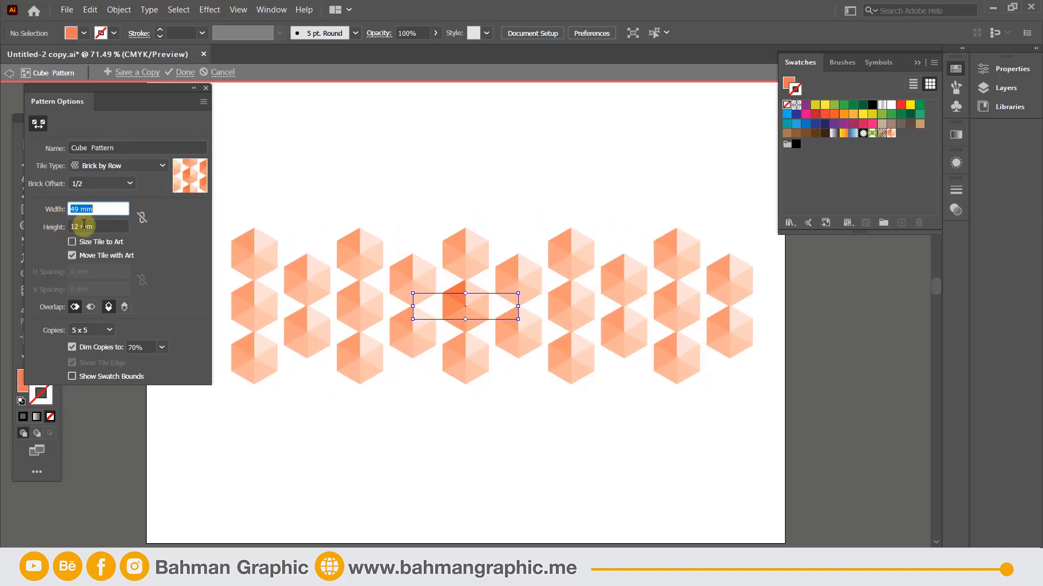
pyautogui.press('Up')
# Reduce the tile height to 9 mm and change the vertical overlap to Bottom in Front.
pyautogui.press('Tab')
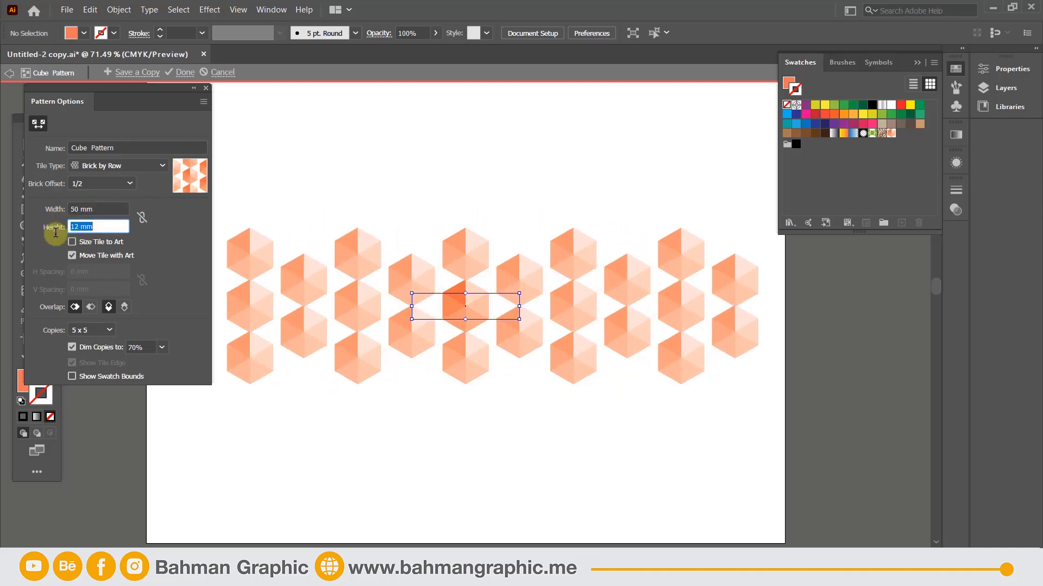
pyautogui.press('Down')
pyautogui.press('Down')
pyautogui.press('Down')
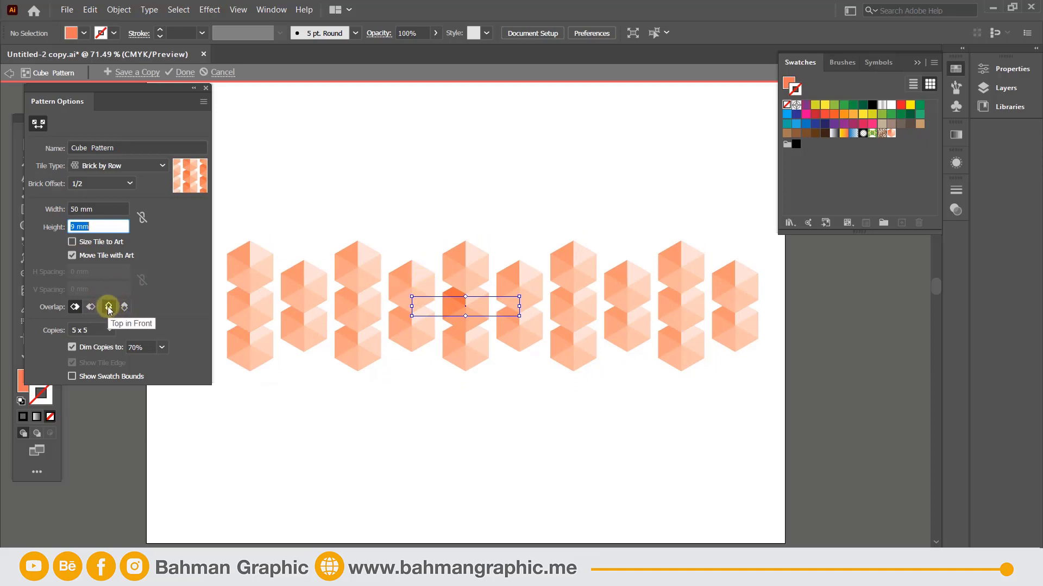
pyautogui.click(109, 308)
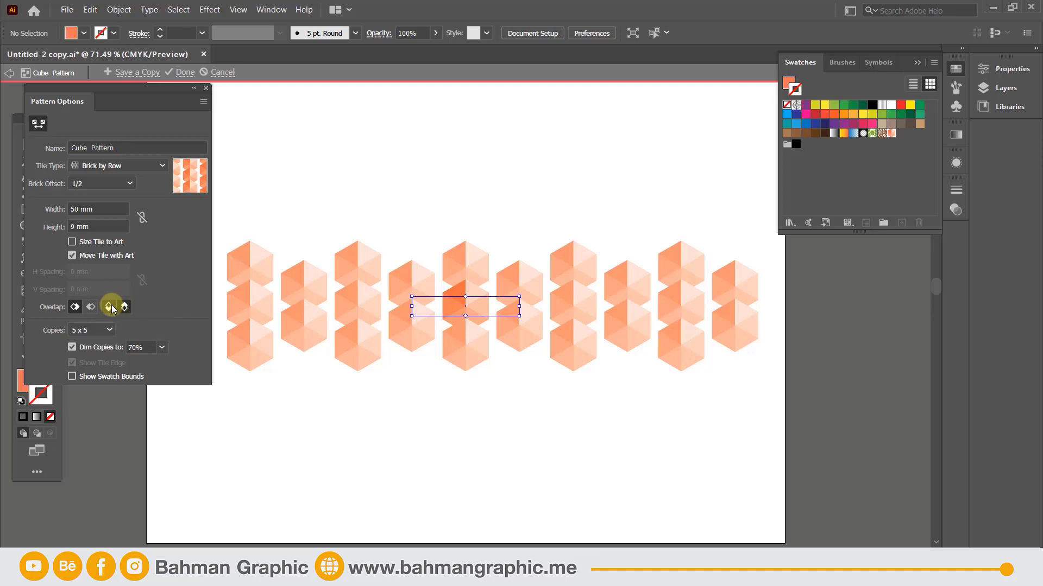
# Enable Size Tile to Art, link the horizontal and vertical spacing, and increase both to 9 mm.
pyautogui.click(71, 242)
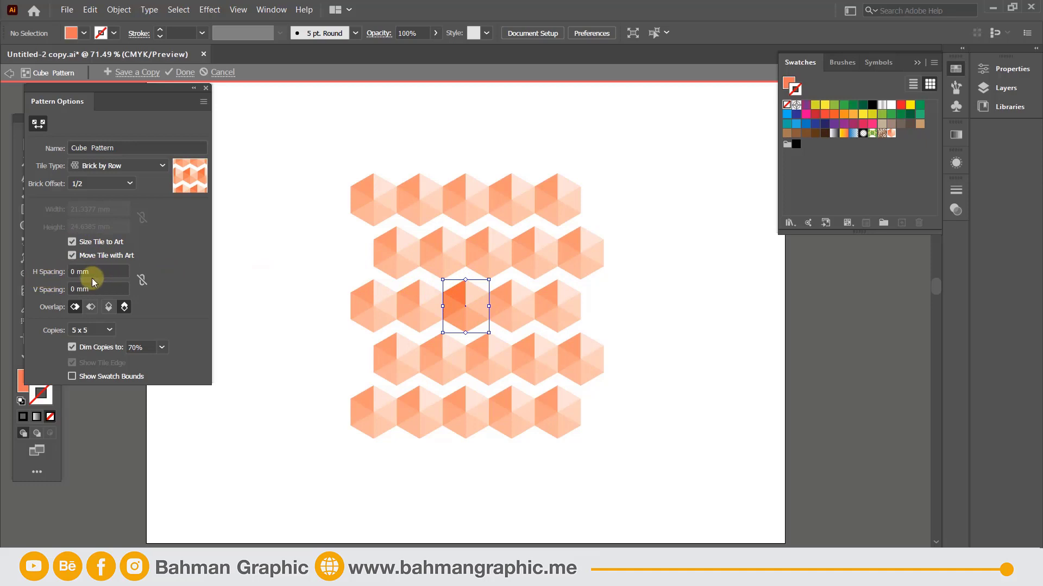
pyautogui.click(142, 279)
pyautogui.moveTo(105, 272); pyautogui.dragTo(62, 274)
pyautogui.press('Up')
pyautogui.press('Up')
pyautogui.press('Up')
pyautogui.press('Up')
pyautogui.press('Up')
pyautogui.press('Up')
pyautogui.press('Up')
pyautogui.press('Up')
pyautogui.press('Up')
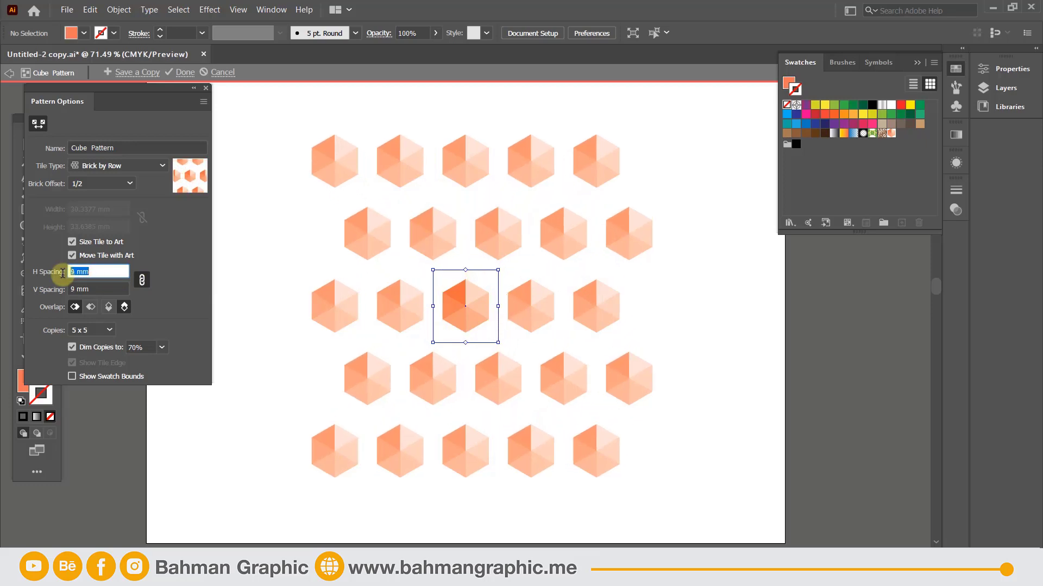
# Reduce the linked horizontal and vertical spacing to 4 mm.
pyautogui.press('Down')
pyautogui.press('Down')
pyautogui.press('Down')
pyautogui.press('Down')
pyautogui.press('Down')
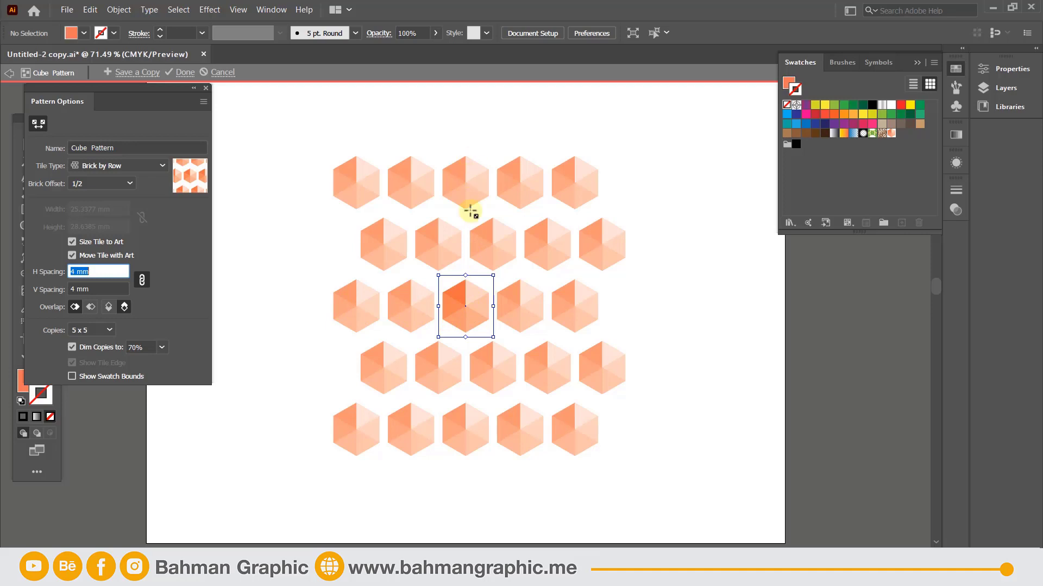
# Try 1 x 1 and 3 x 3 preview copies, then set the pattern copies to 9 x 9.
pyautogui.click(74, 331)
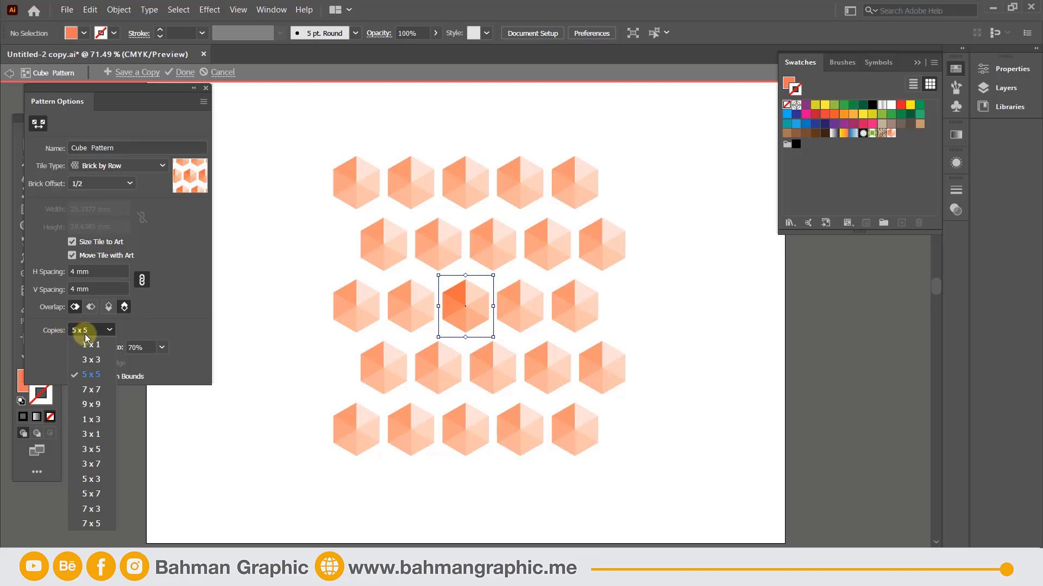
pyautogui.click(88, 345)
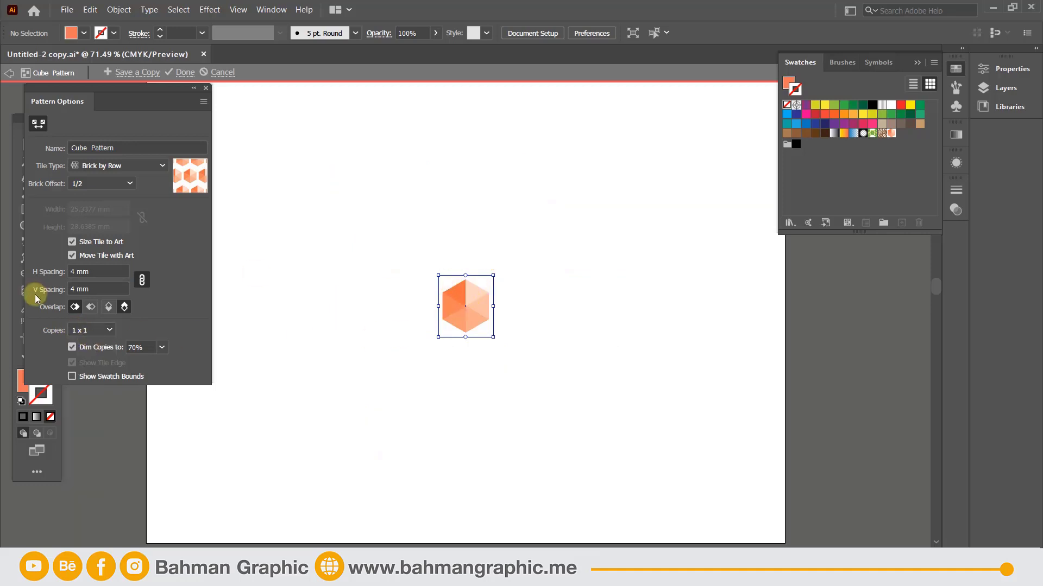
pyautogui.click(82, 330)
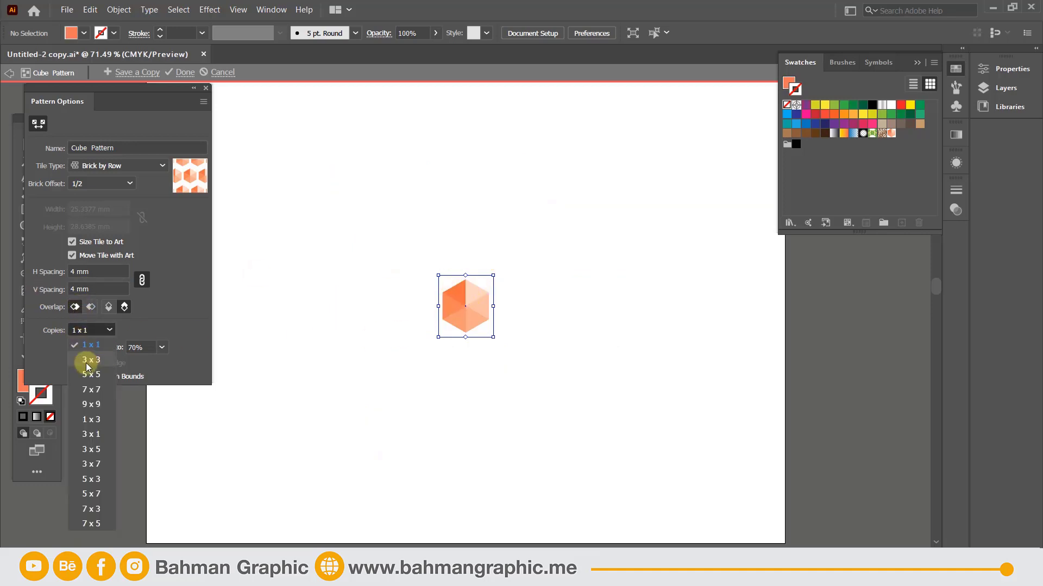
pyautogui.click(90, 359)
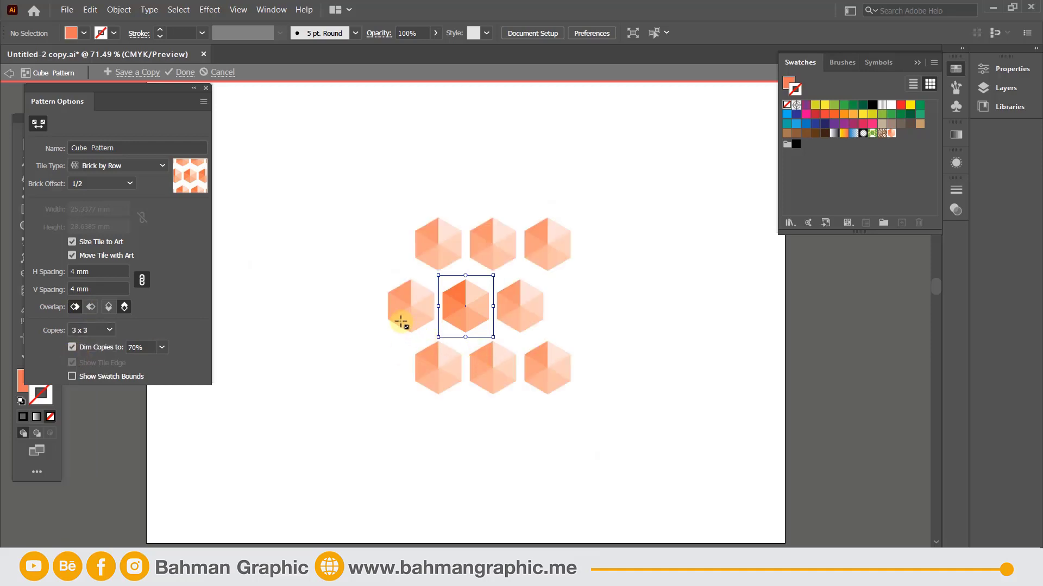
pyautogui.click(90, 332)
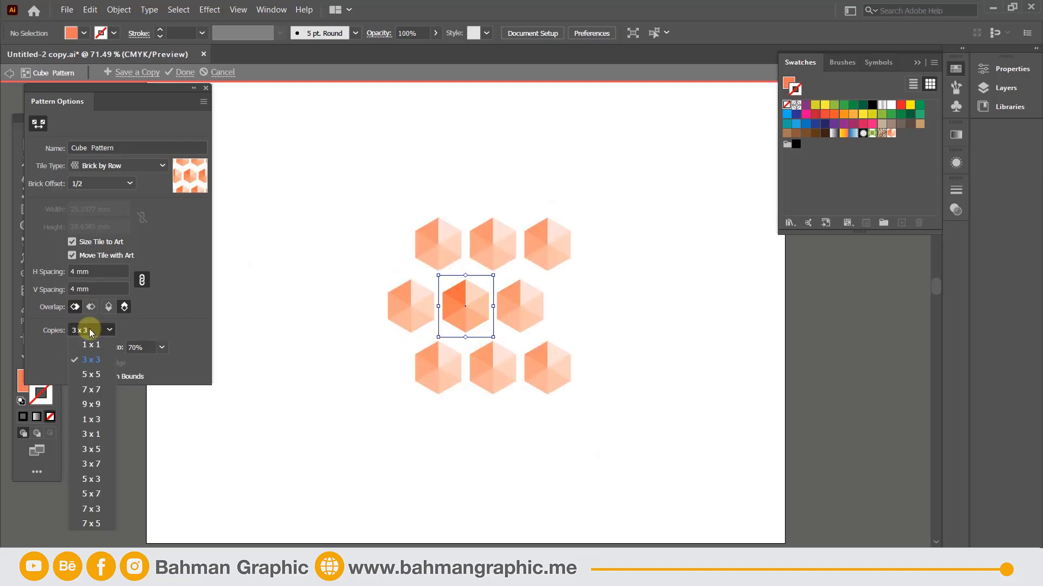
pyautogui.click(93, 400)
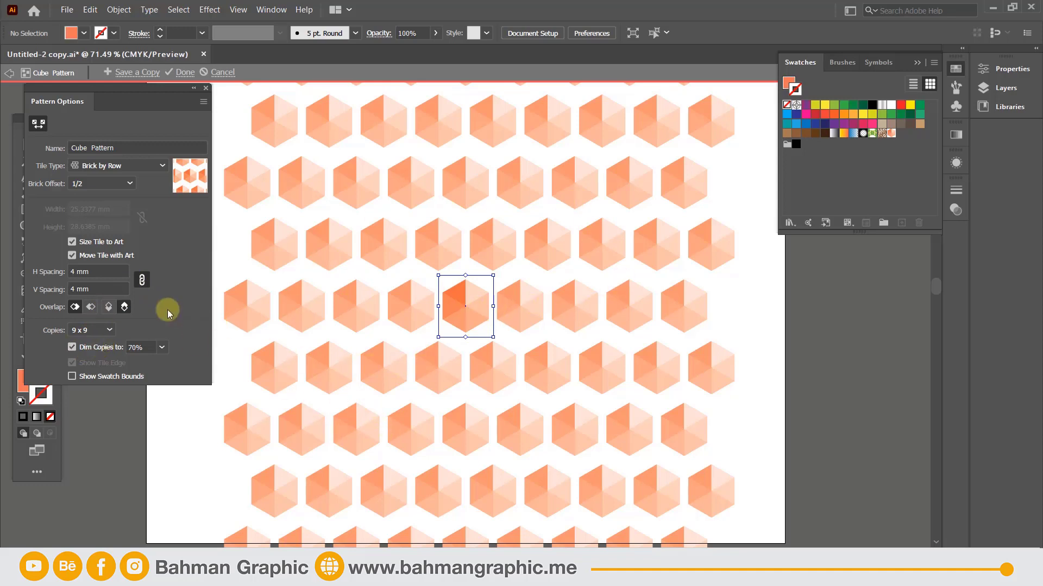
# Try dimming the pattern copies to 10%, then set the dimming to 50%.
pyautogui.click(162, 348)
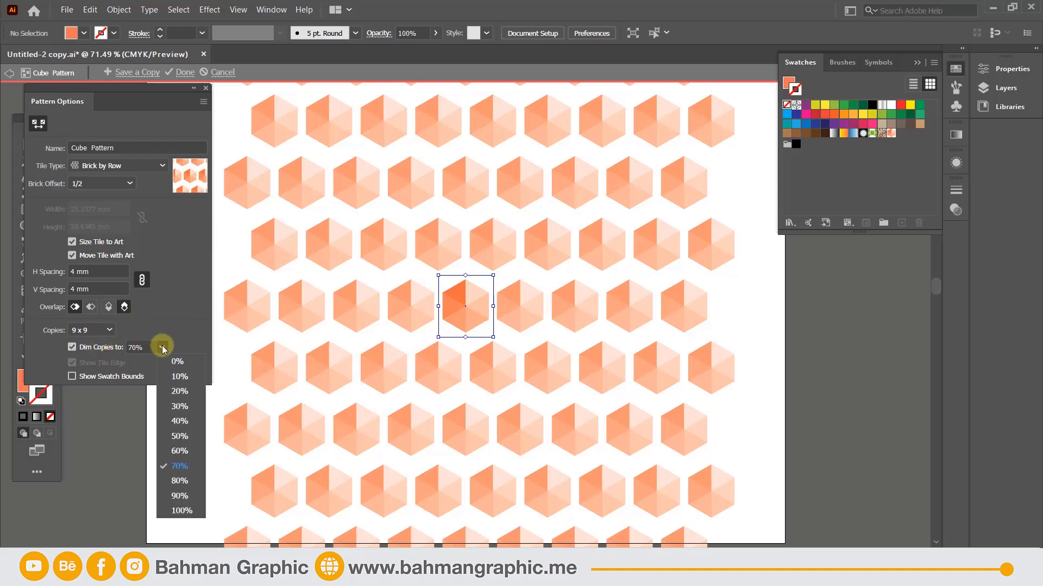
pyautogui.click(180, 376)
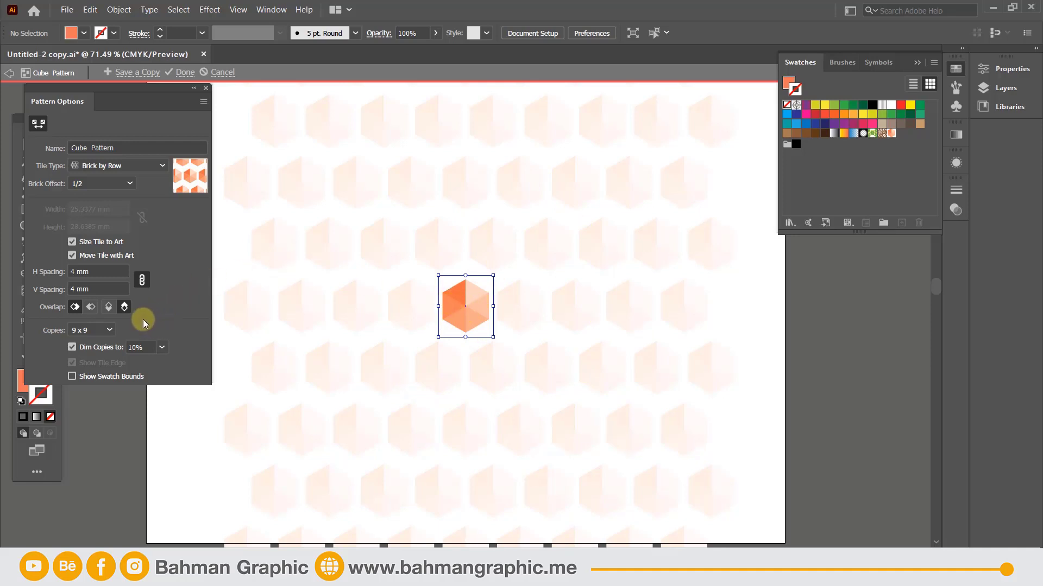
pyautogui.click(161, 347)
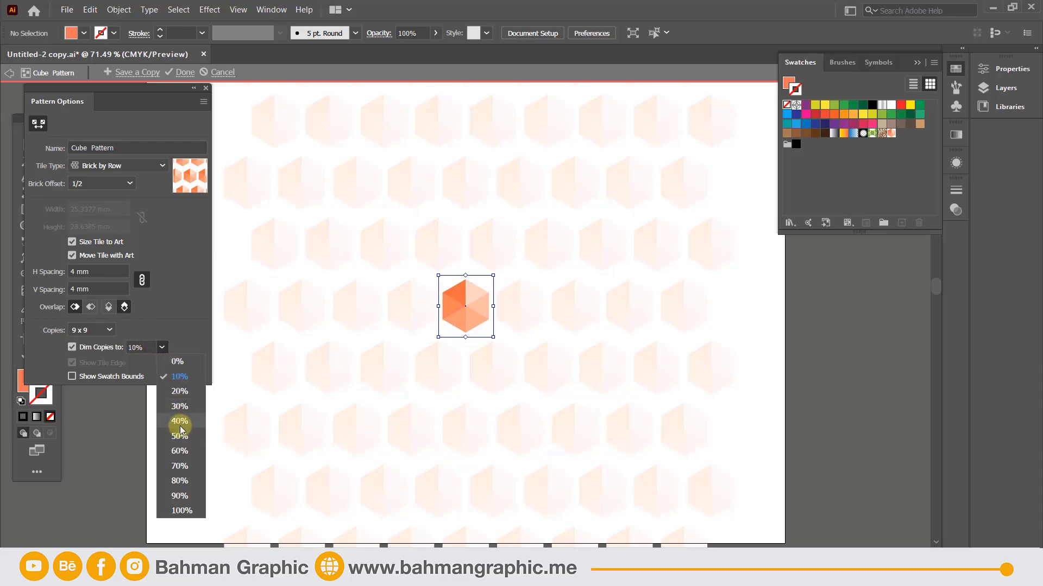
pyautogui.click(180, 452)
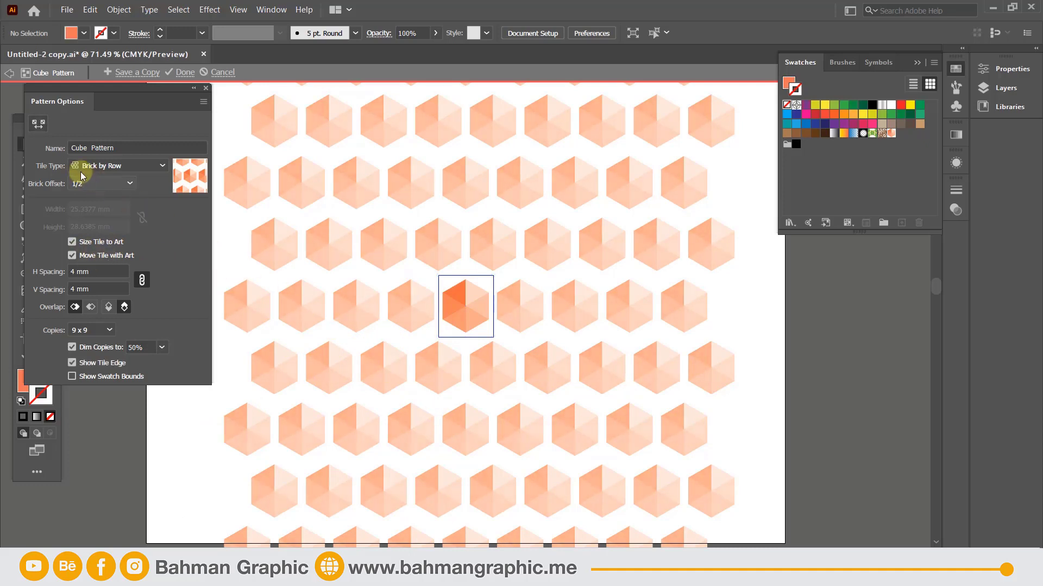
# Select all parts of the central hexagon and move it a short distance right and slightly down.
pyautogui.click(18, 126)
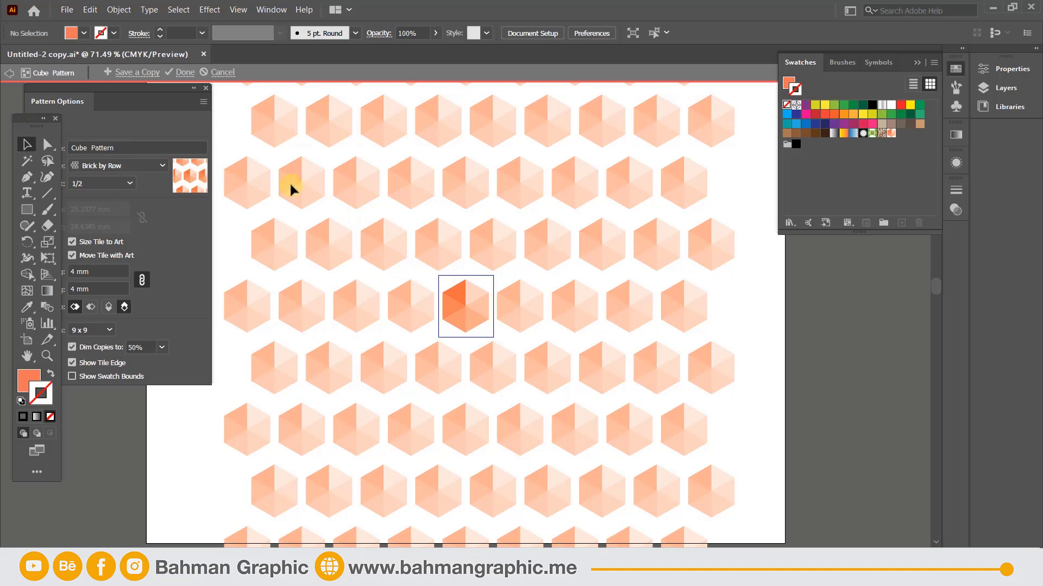
pyautogui.click(474, 290)
pyautogui.moveTo(474, 291); pyautogui.dragTo(477, 286)
pyautogui.click(500, 279)
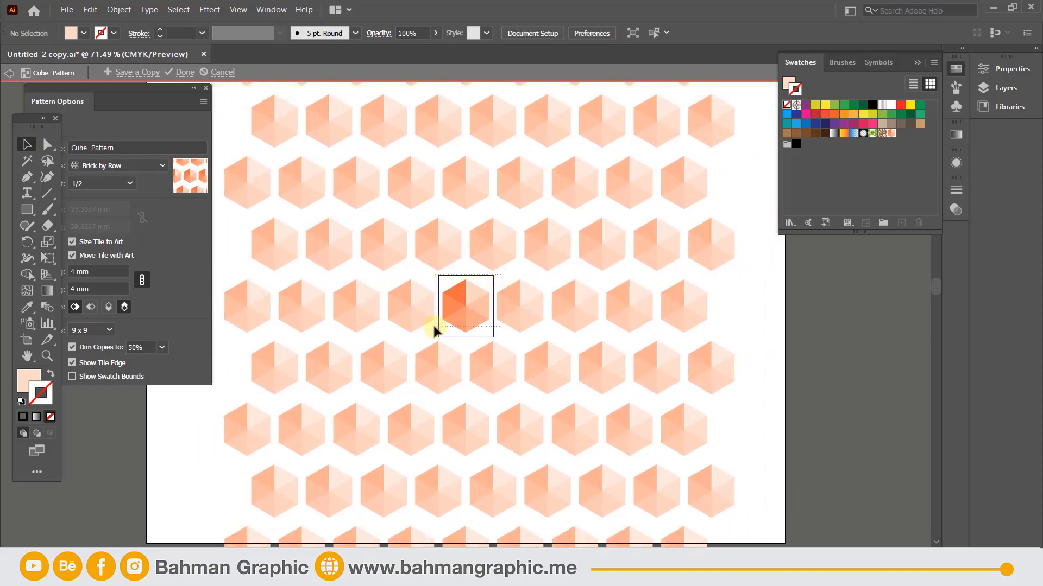
pyautogui.moveTo(433, 326); pyautogui.dragTo(502, 276)
pyautogui.moveTo(462, 316); pyautogui.dragTo(505, 299)
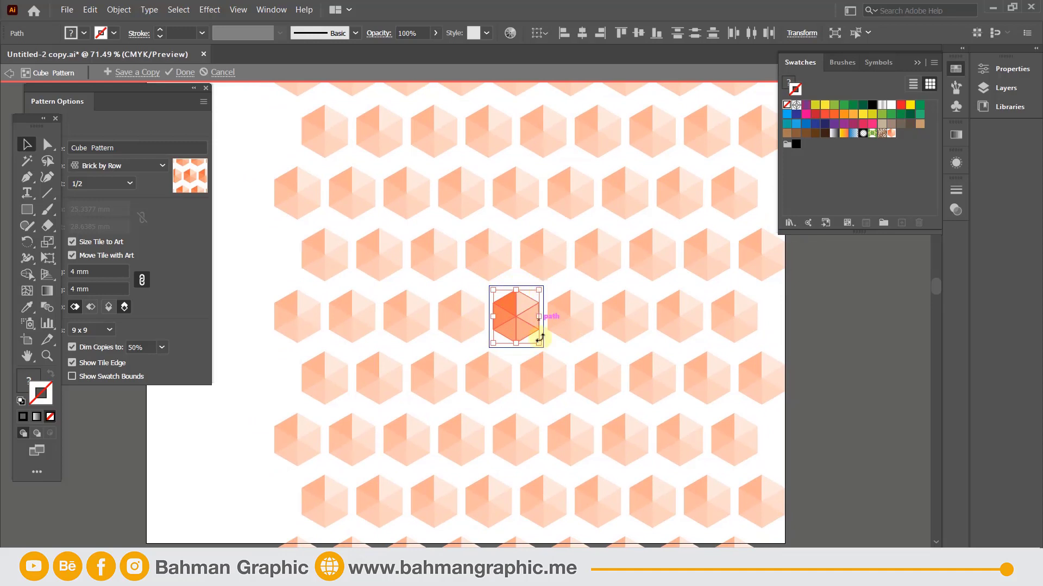
# Try moving the central hexagon left out of its tile with Move Tile with Art turned off, and undo the move.
pyautogui.click(93, 260)
pyautogui.click(94, 260)
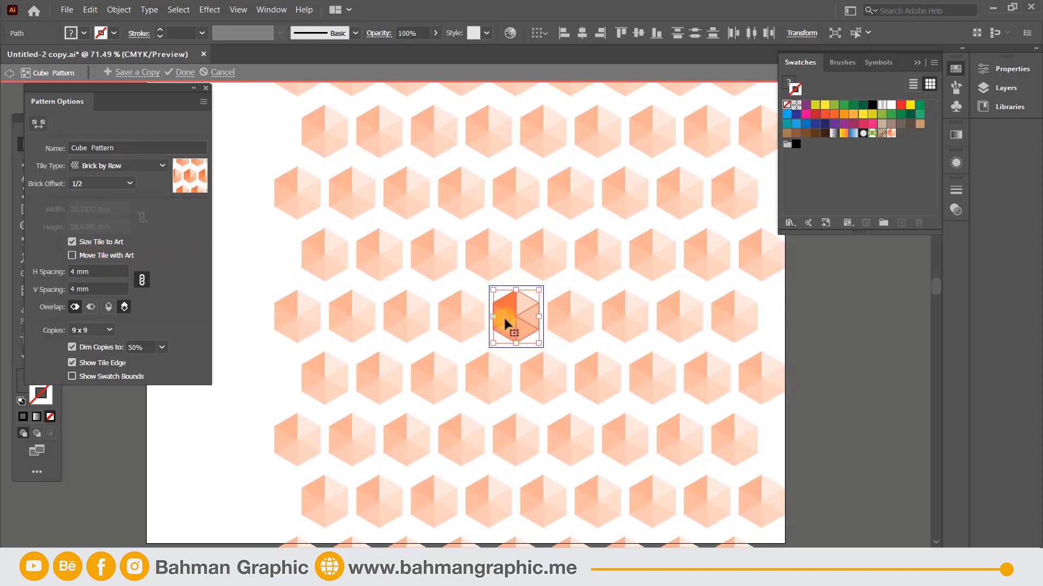
pyautogui.moveTo(503, 318); pyautogui.dragTo(410, 324)
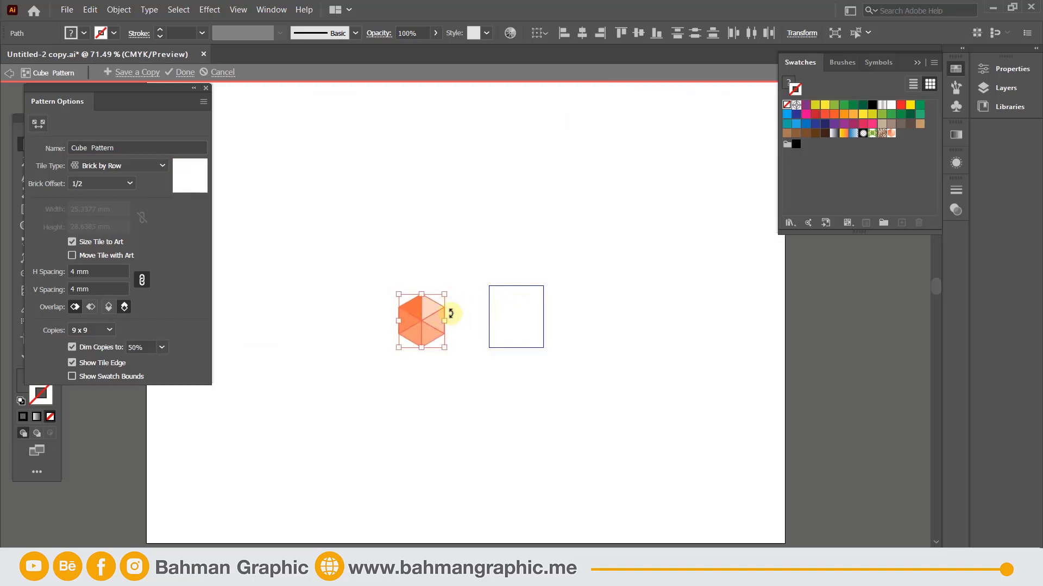
pyautogui.hotkey('ctrl', 'z')
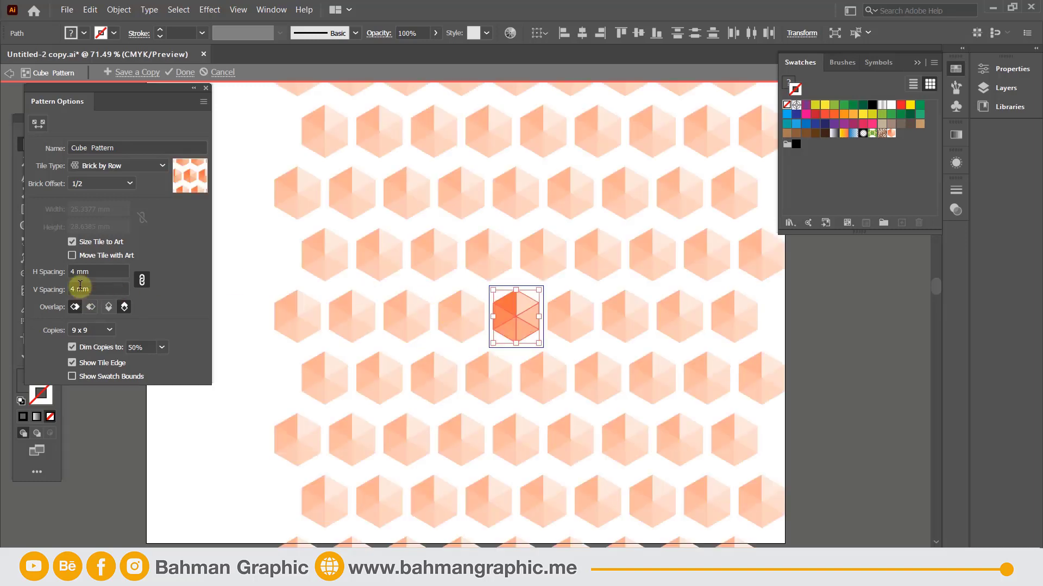
# Turn Move Tile with Art back on and move the central hexagon left together with its tile.
pyautogui.click(72, 255)
pyautogui.moveTo(510, 315); pyautogui.dragTo(470, 306)
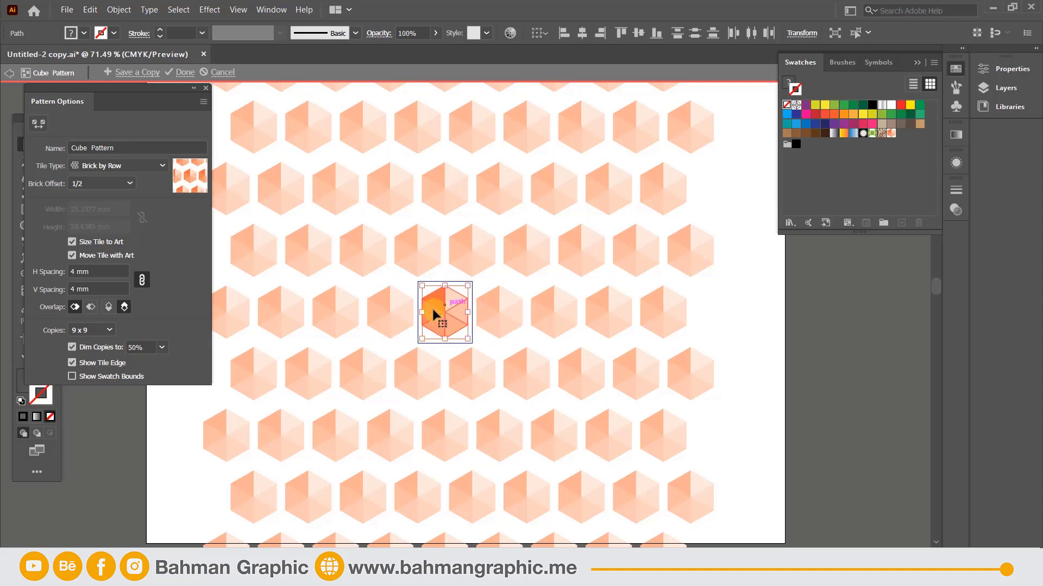
# Hide the tile edge around the central hexagon and show it again.
pyautogui.click(107, 362)
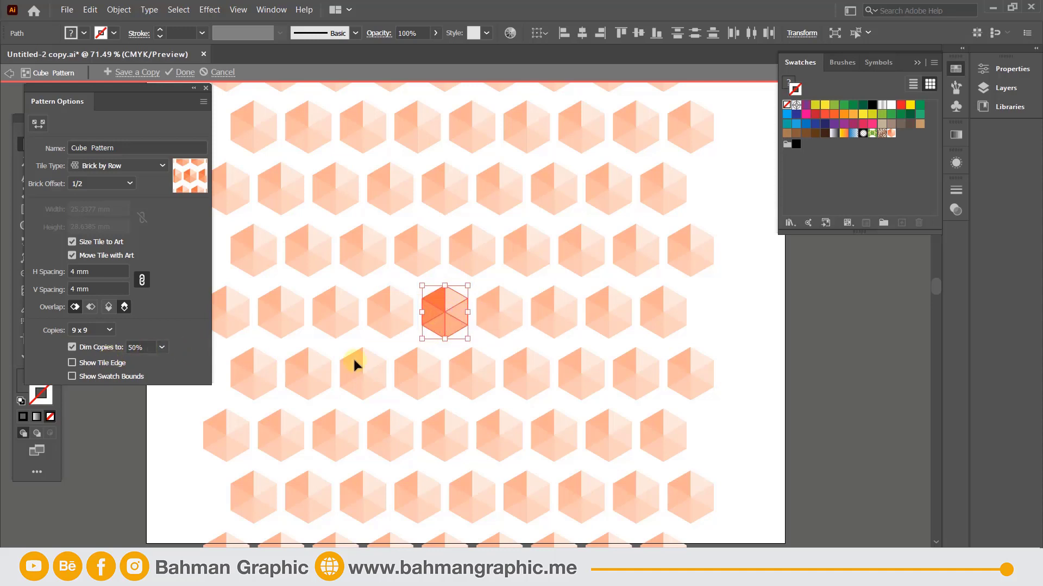
pyautogui.click(99, 362)
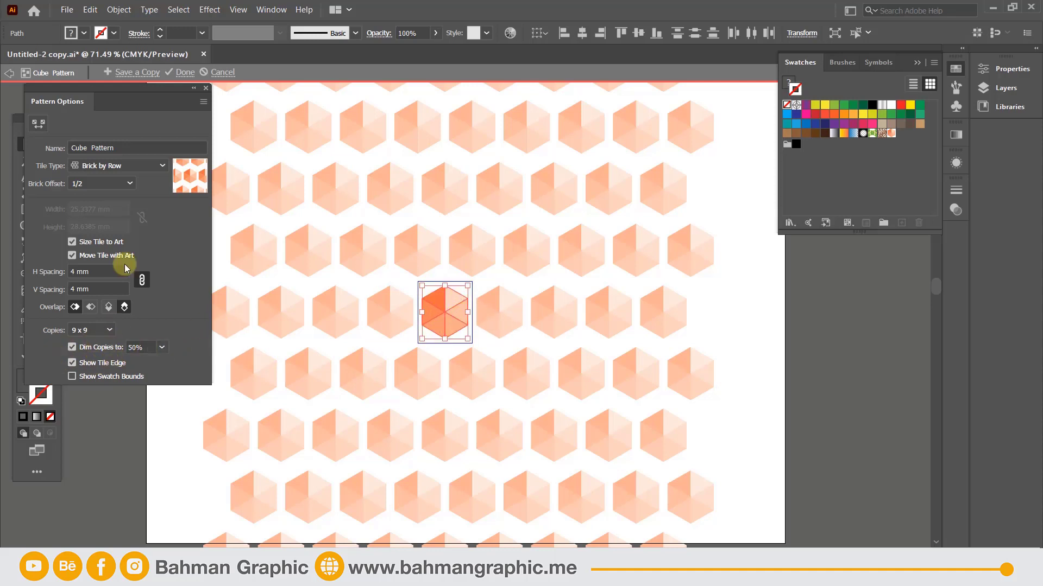
# Change the pattern tile edge color to Magenta, keeping it as the default.
pyautogui.click(203, 103)
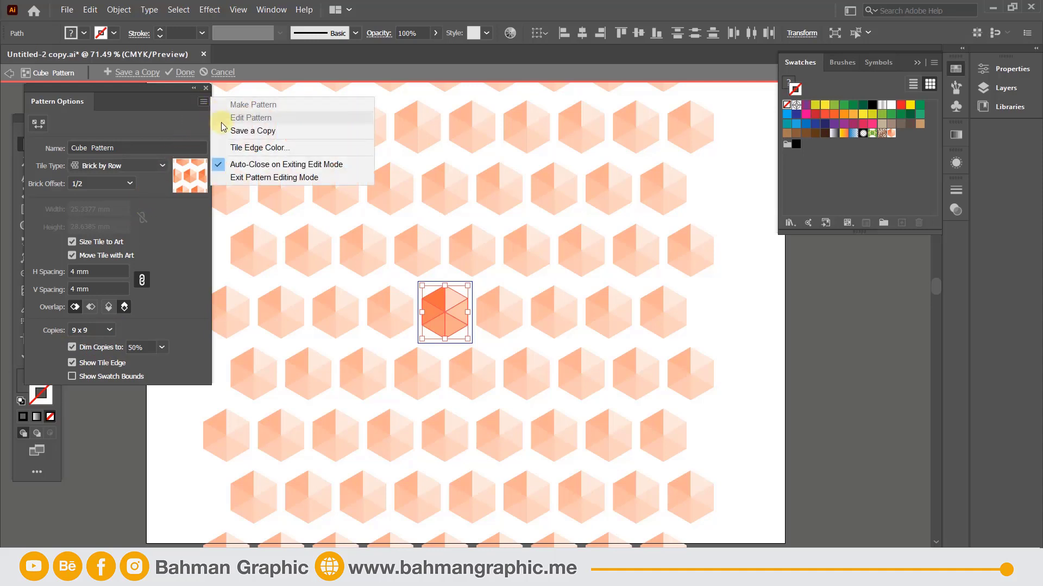
pyautogui.click(237, 148)
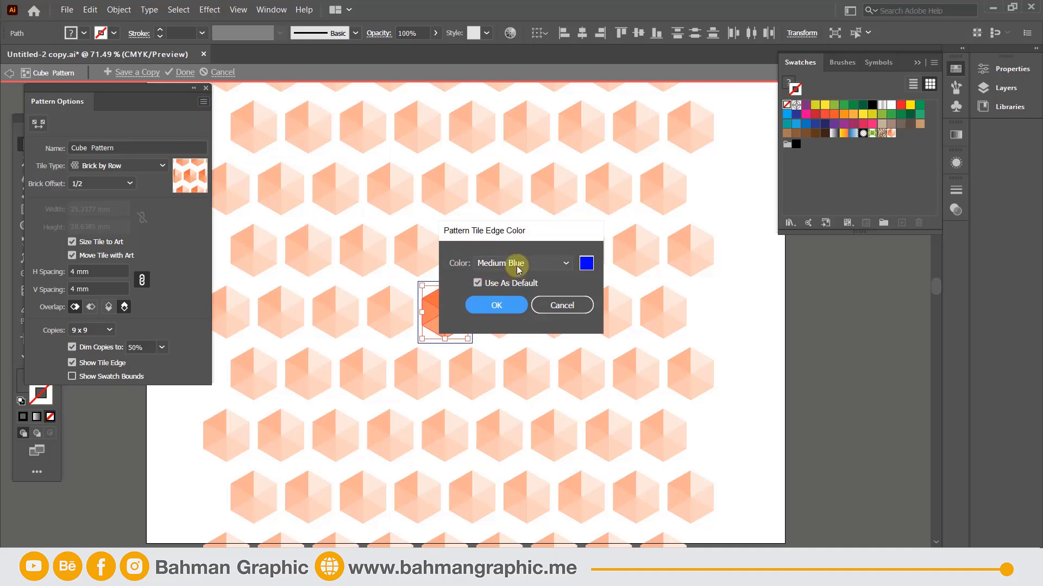
pyautogui.click(505, 266)
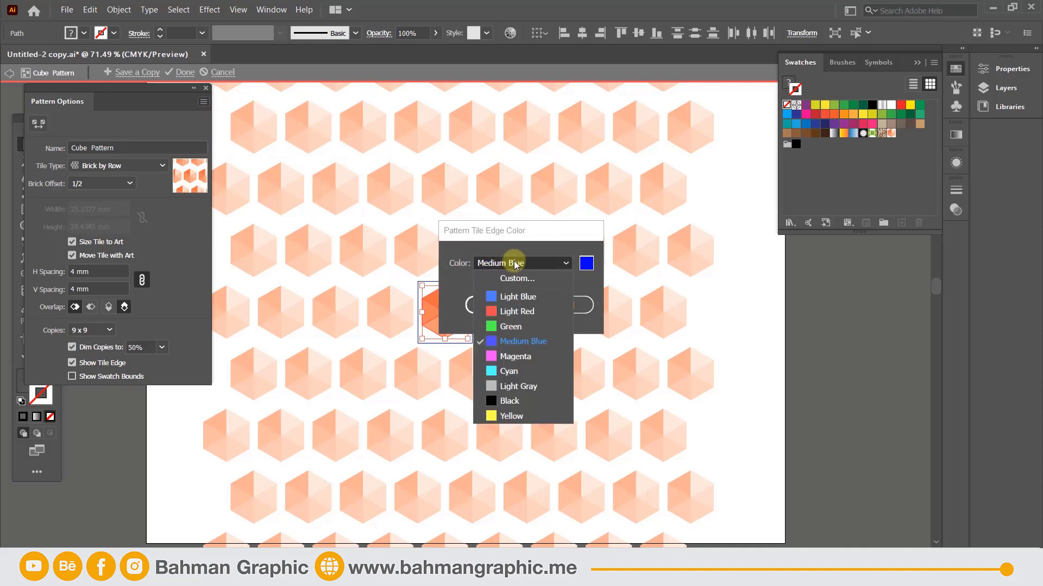
pyautogui.click(511, 356)
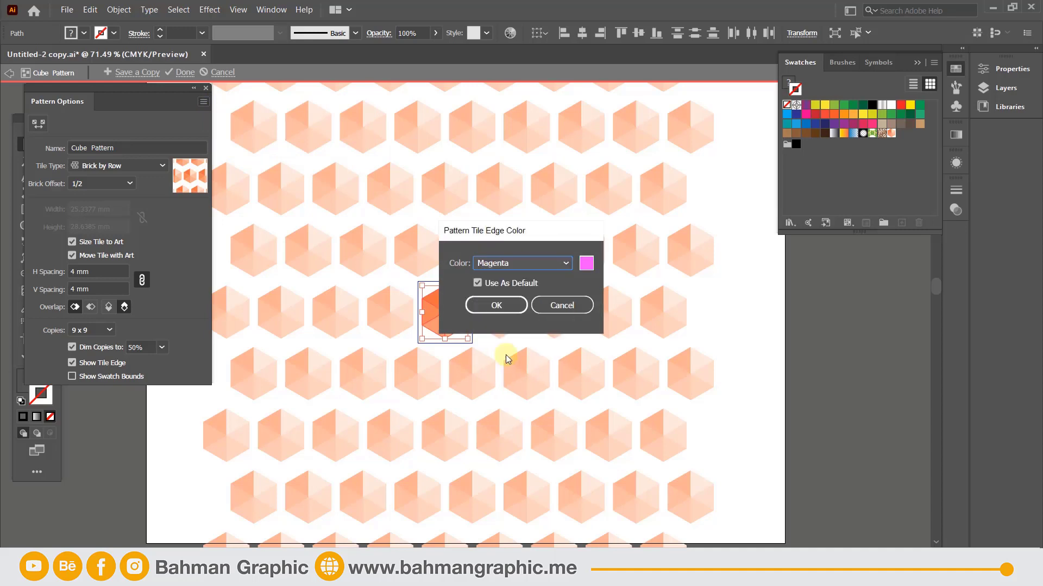
pyautogui.click(502, 308)
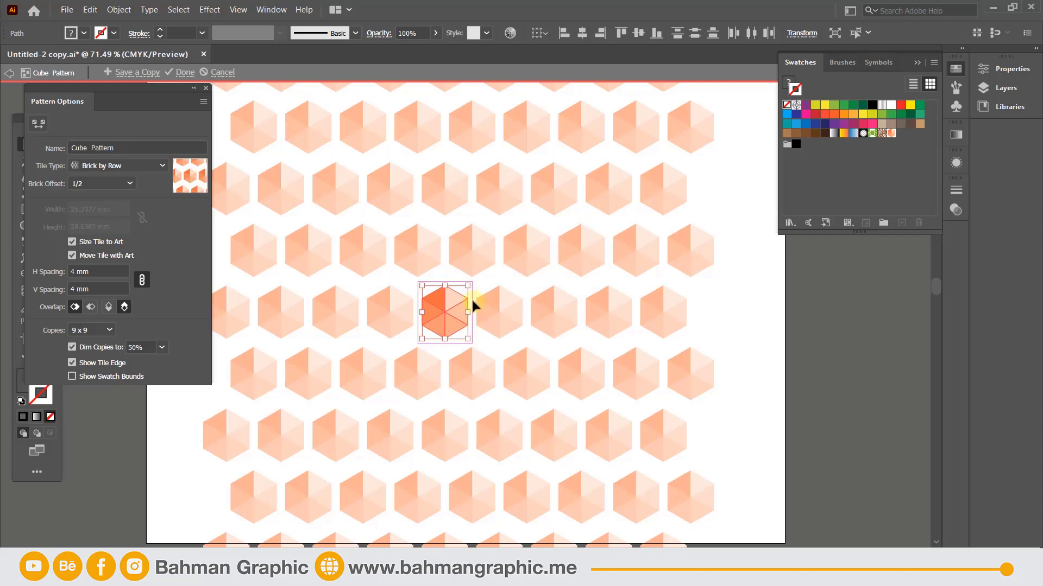
# Show the swatch bounds around the central tile and finish editing the Cube Pattern.
pyautogui.click(95, 381)
pyautogui.click(181, 72)
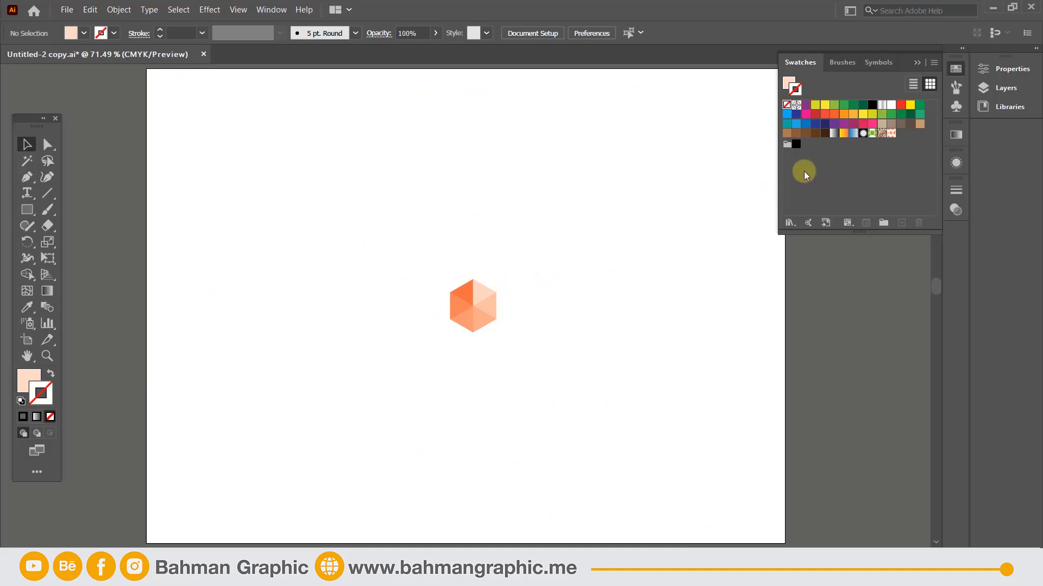
# Draw a square about 90 mm wide in the artboard's upper-left area and fill it with the Cube Pattern swatch.
pyautogui.click(27, 209)
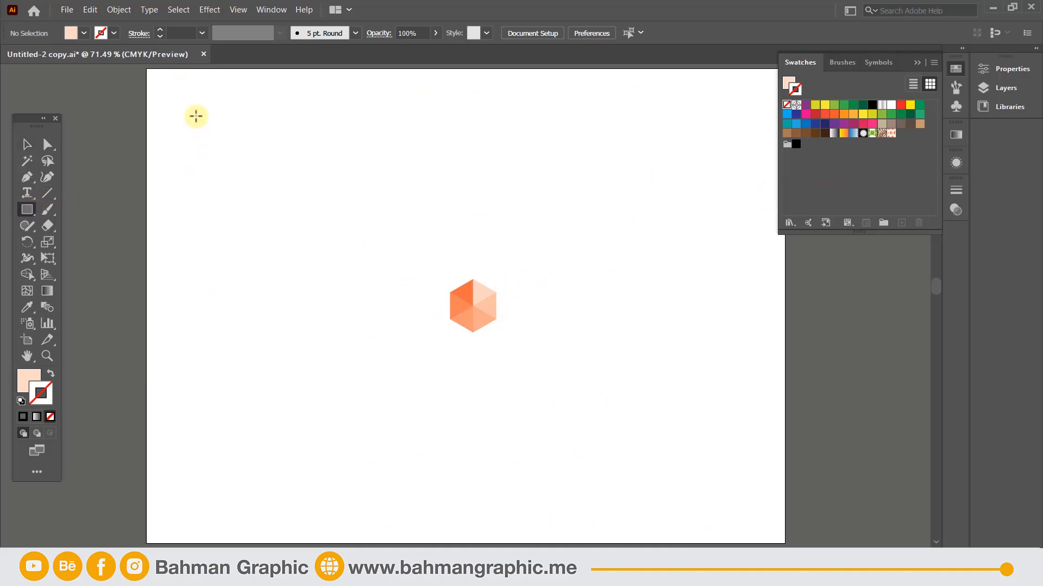
pyautogui.moveTo(196, 116)
pyautogui.mouseDown()
pyautogui.moveTo(328, 186)
pyautogui.moveTo(383, 243)
pyautogui.mouseUp()
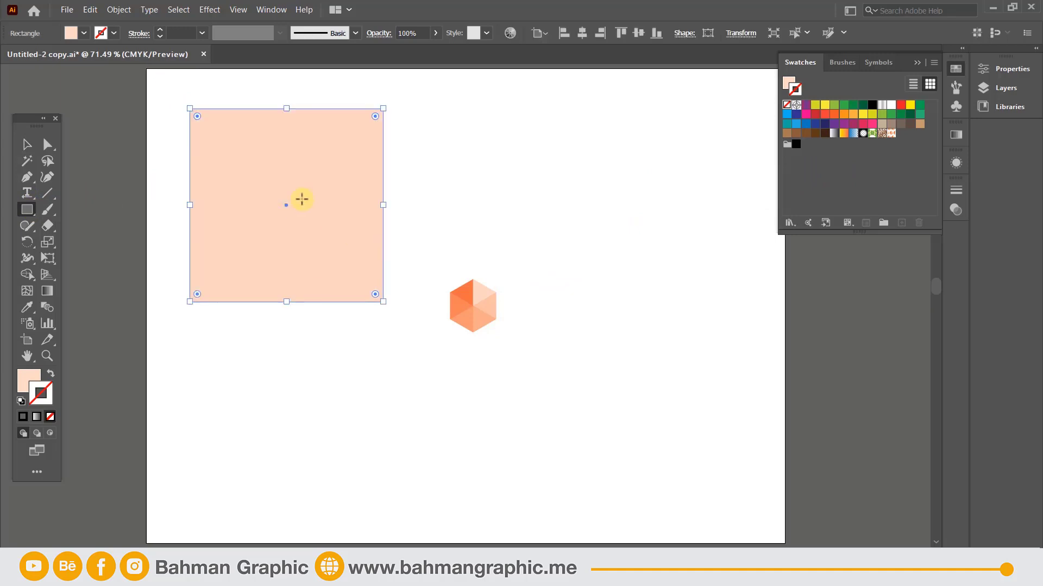
pyautogui.click(891, 134)
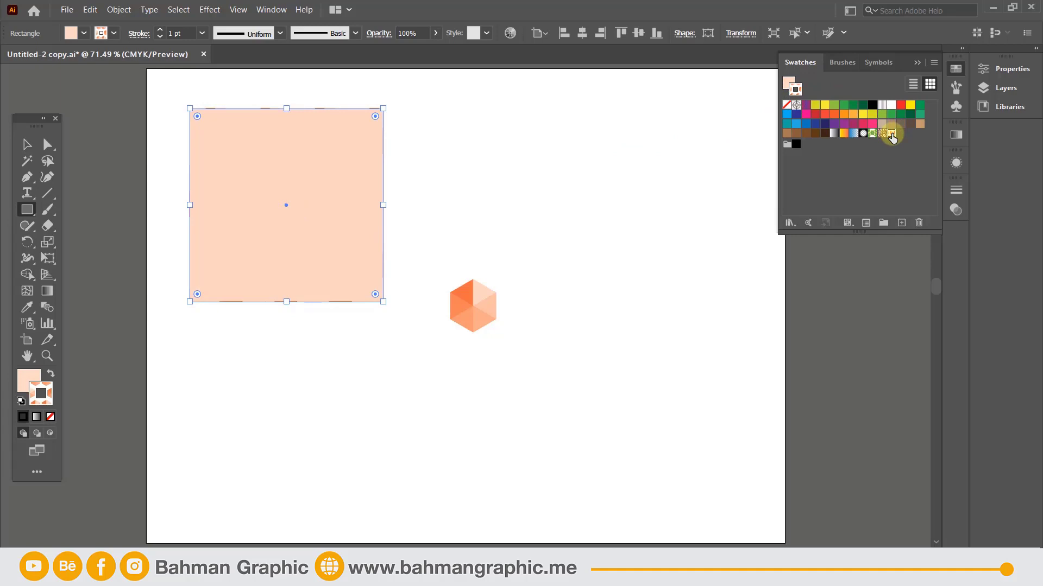
pyautogui.click(49, 376)
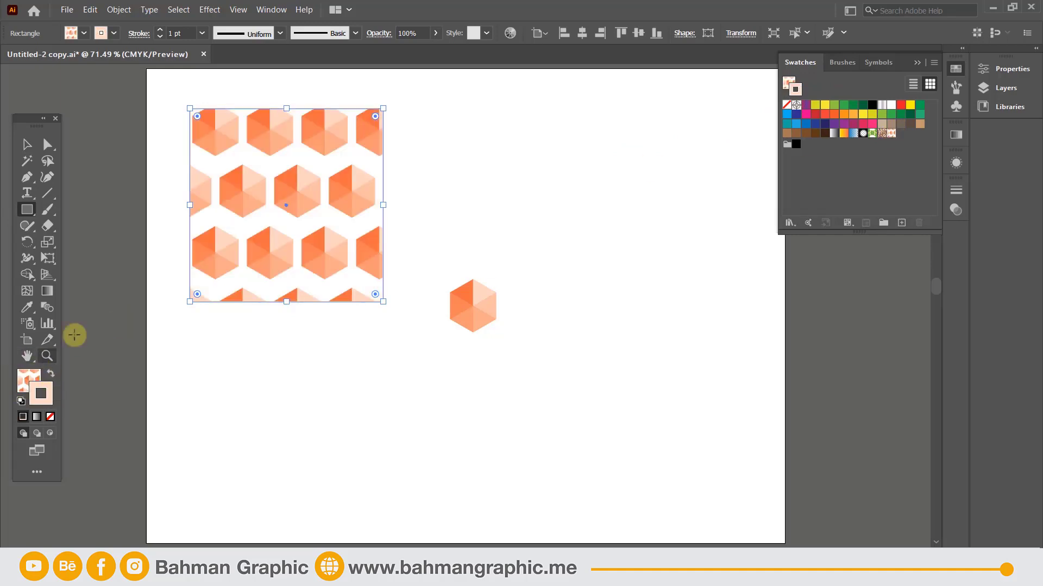
# Reopen the Cube Pattern swatch for editing, set its horizontal and vertical spacing to 0 mm, and finish editing.
pyautogui.click(27, 145)
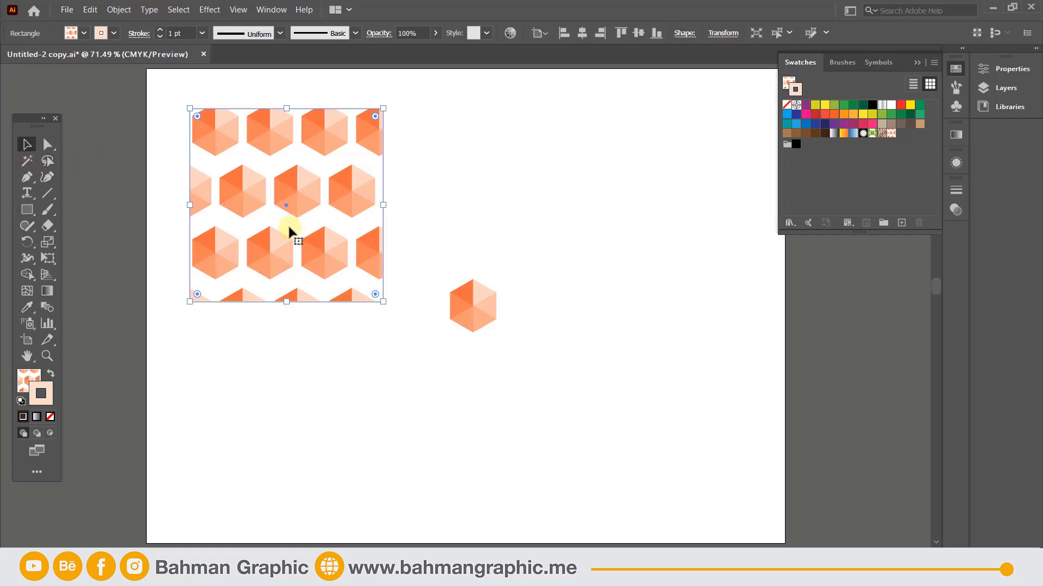
pyautogui.click(307, 205)
pyautogui.click(890, 136)
pyautogui.doubleClick(890, 136)
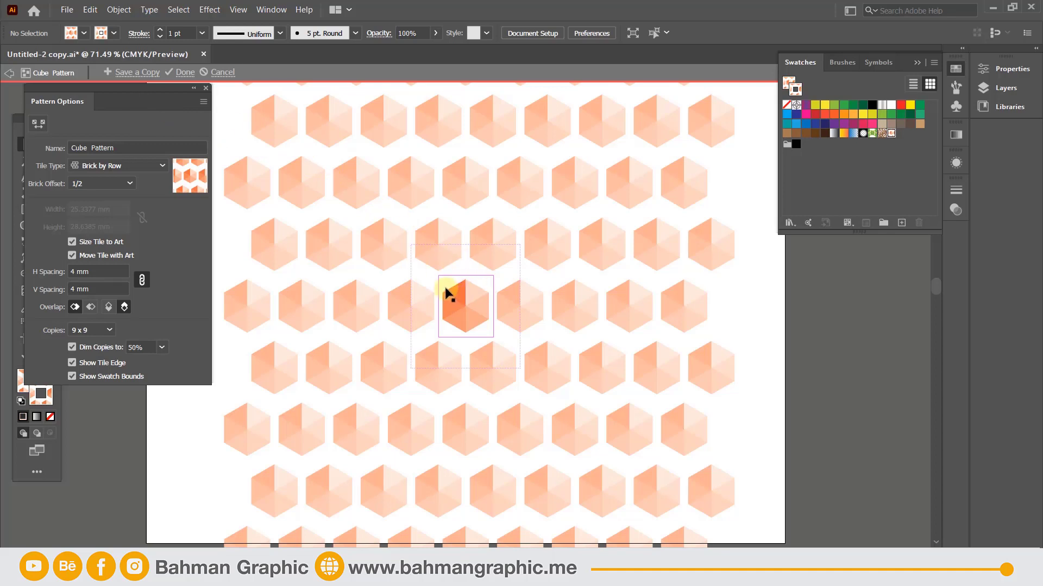
pyautogui.moveTo(63, 278); pyautogui.dragTo(51, 271)
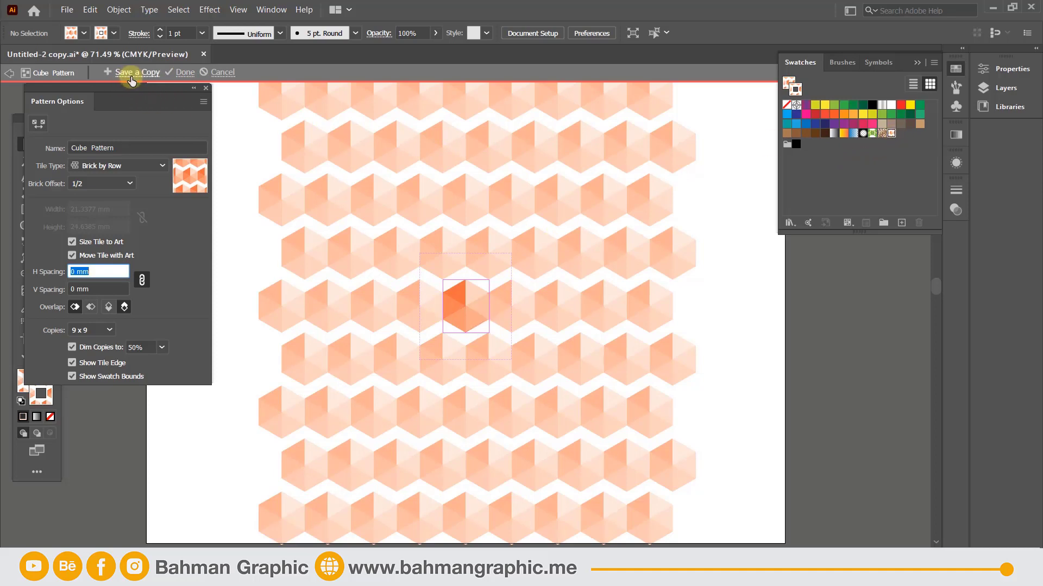
pyautogui.click(184, 72)
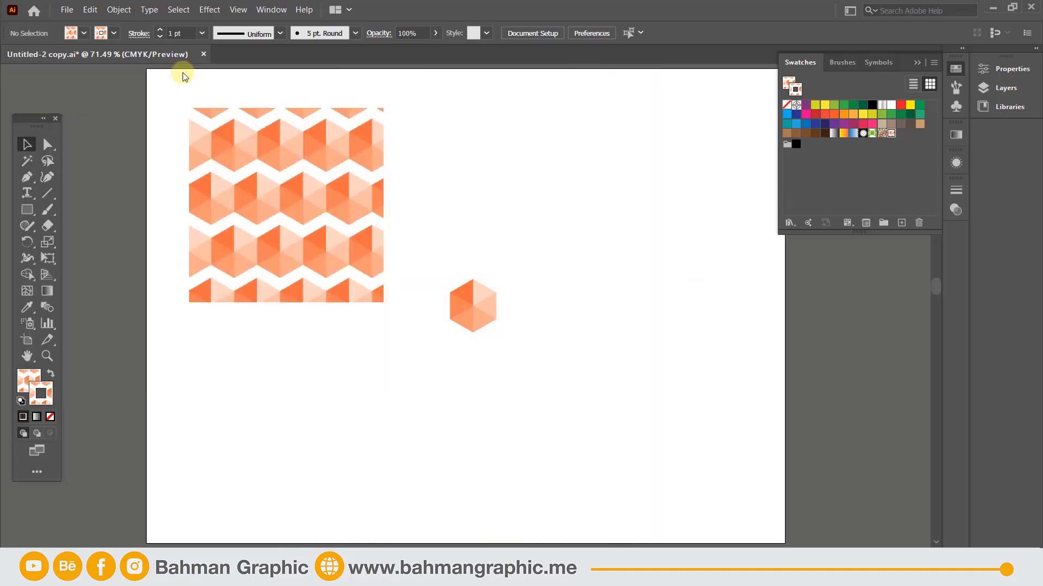
# Preview a uniform 82% scale on the patterned square with Transform Objects turned off and Transform Patterns left on.
pyautogui.click(300, 214)
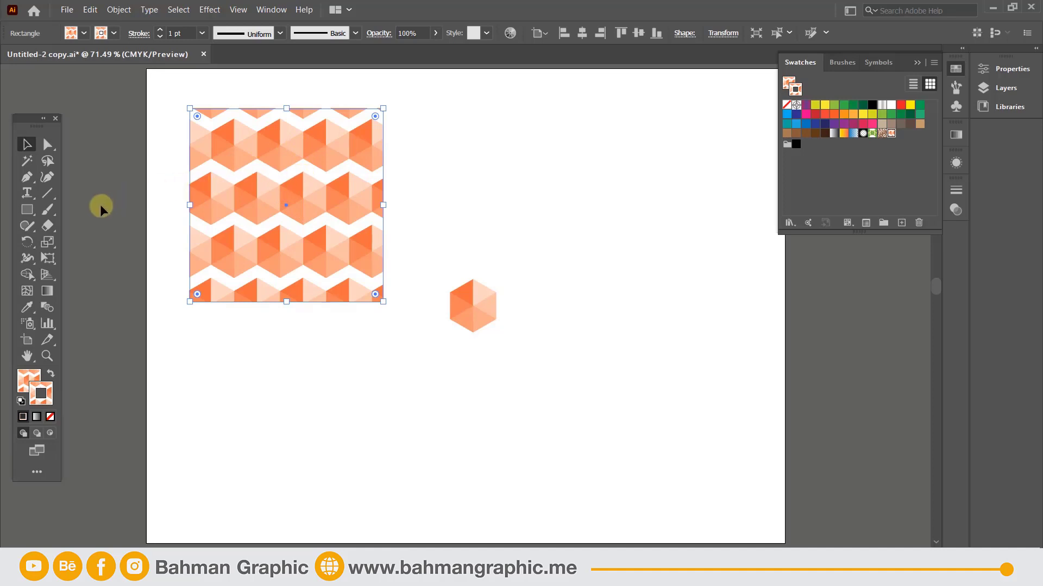
pyautogui.doubleClick(48, 241)
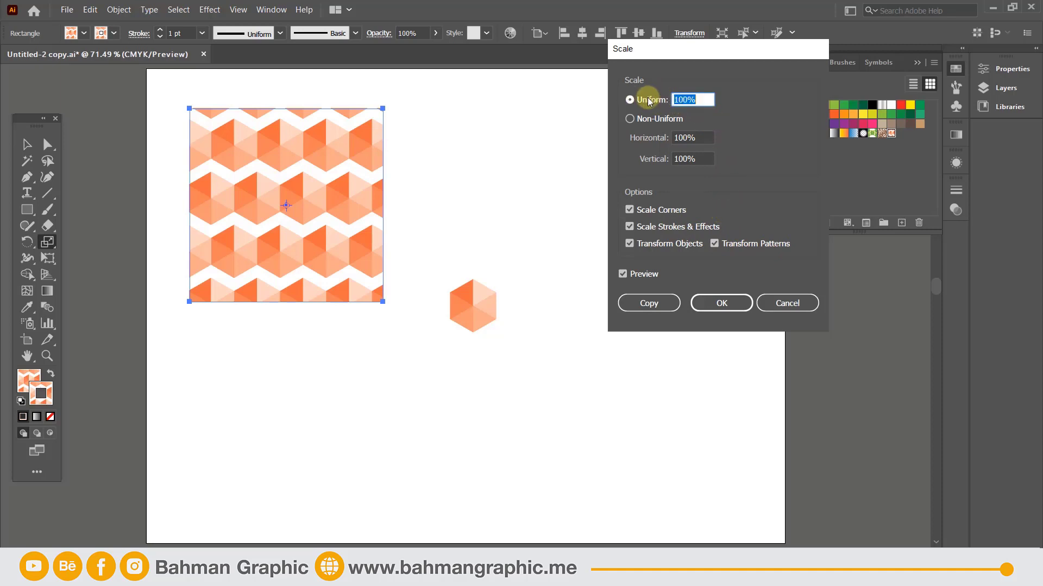
pyautogui.write('82')
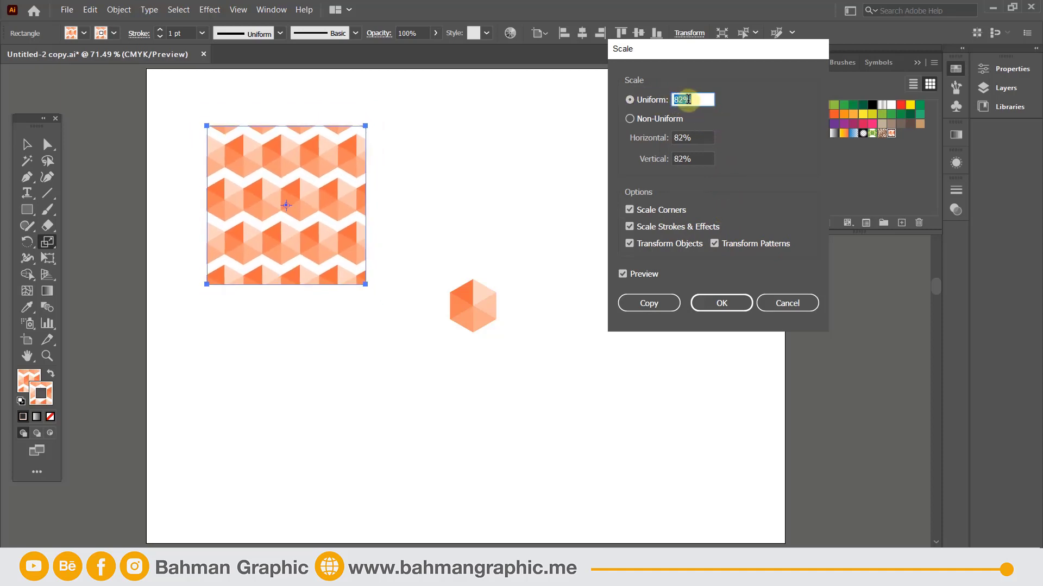
pyautogui.click(647, 247)
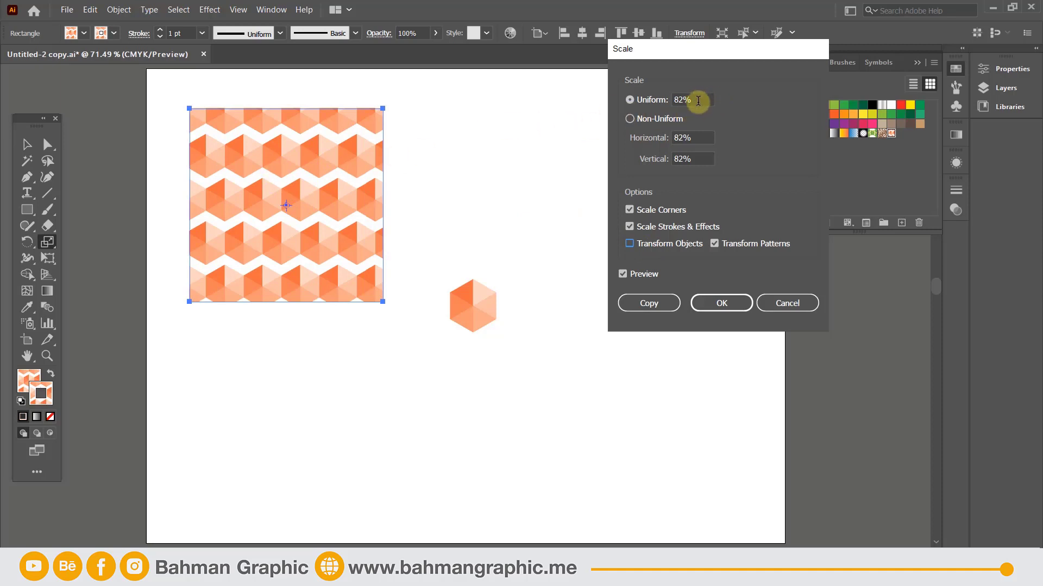
# Reduce the uniform scale to 29% and apply it to the square's pattern.
pyautogui.doubleClick(687, 100)
pyautogui.hotkey('shift', 'Down')
pyautogui.hotkey('shift', 'Down')
pyautogui.hotkey('shift', 'Down')
pyautogui.hotkey('shift', 'Down')
pyautogui.hotkey('shift', 'Down')
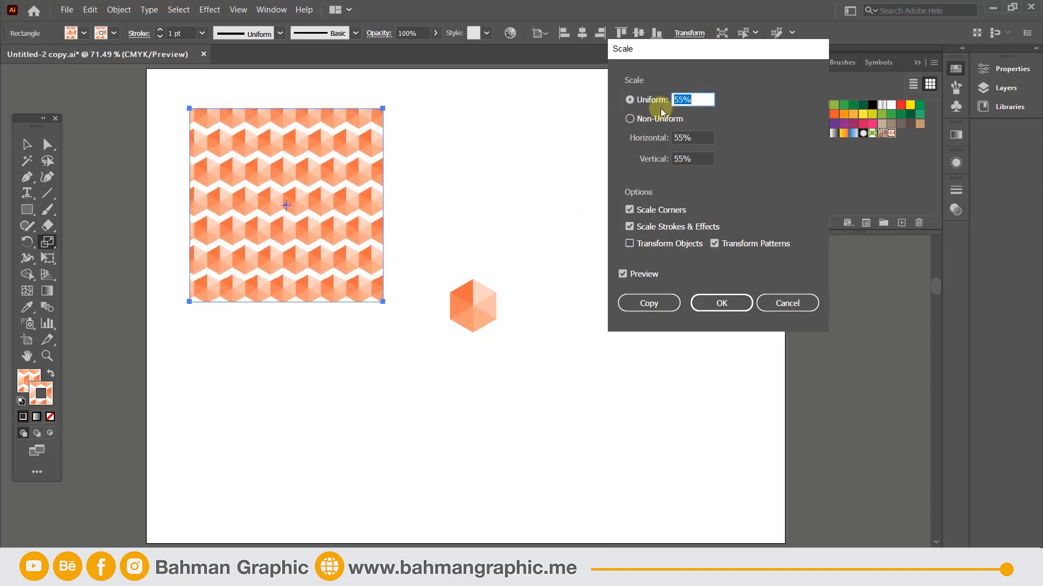
pyautogui.press('Down')
pyautogui.press('Down')
pyautogui.press('Down')
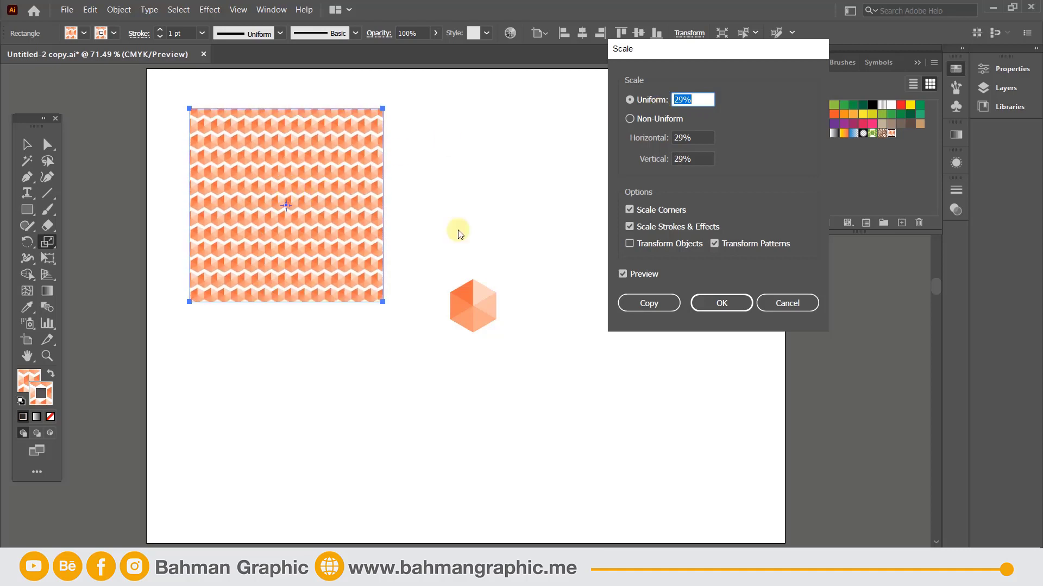
pyautogui.click(701, 303)
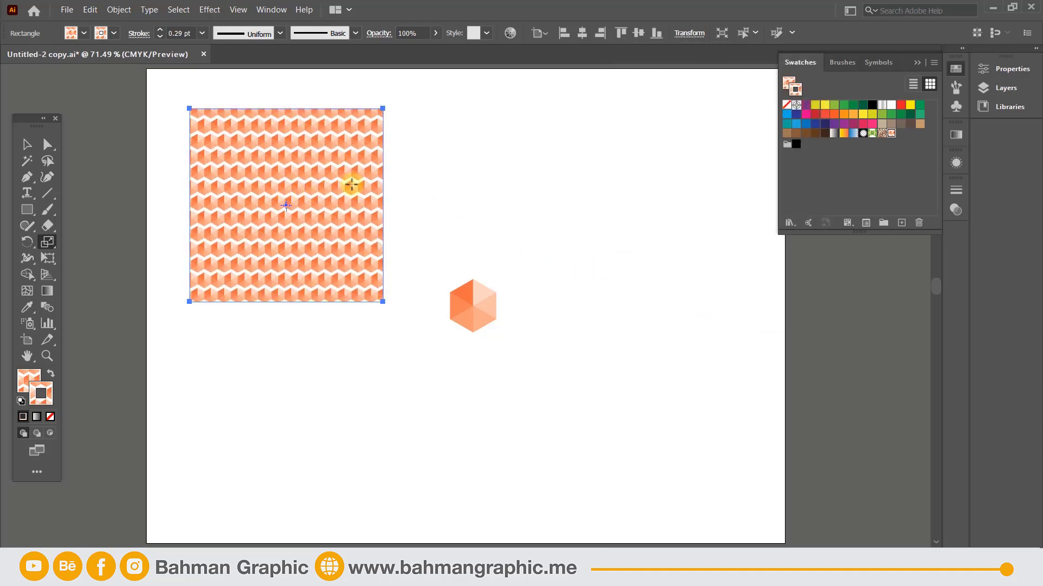
# Try stretching the patterned square wider and slightly shorter from its lower-right corner, and undo the resize.
pyautogui.click(26, 143)
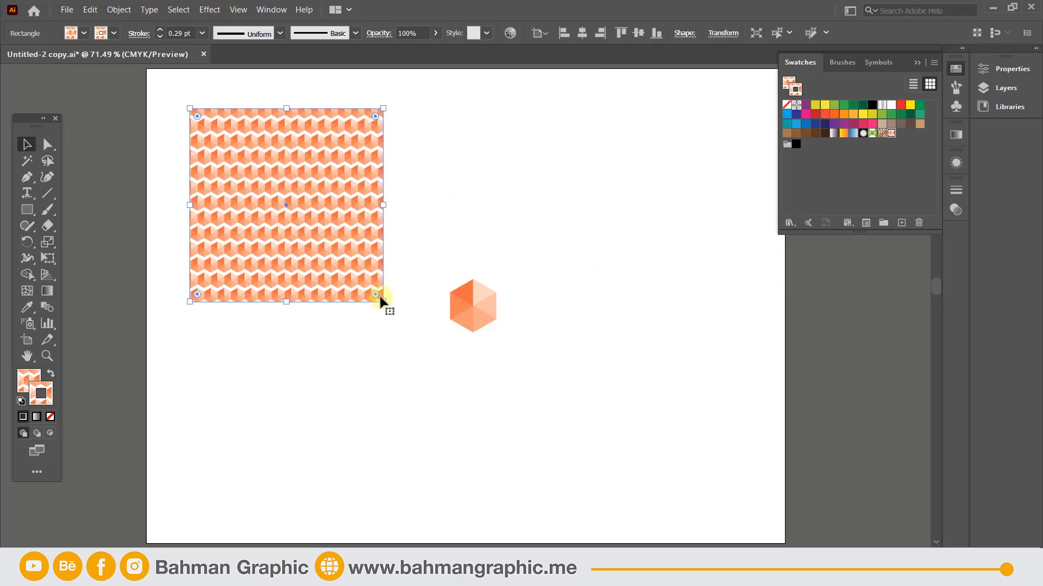
pyautogui.moveTo(380, 300); pyautogui.dragTo(607, 273)
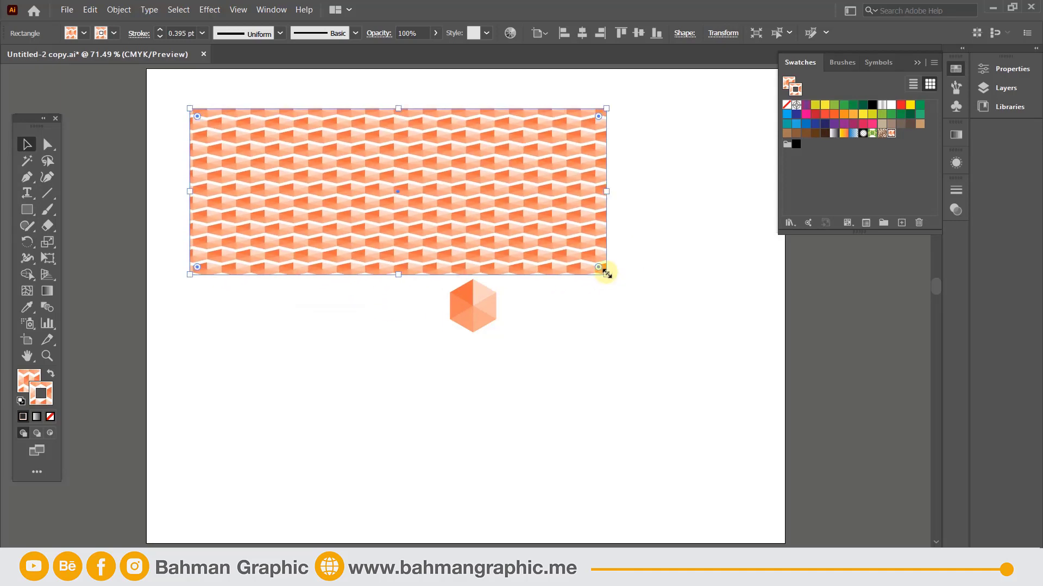
pyautogui.hotkey('ctrl', 'z')
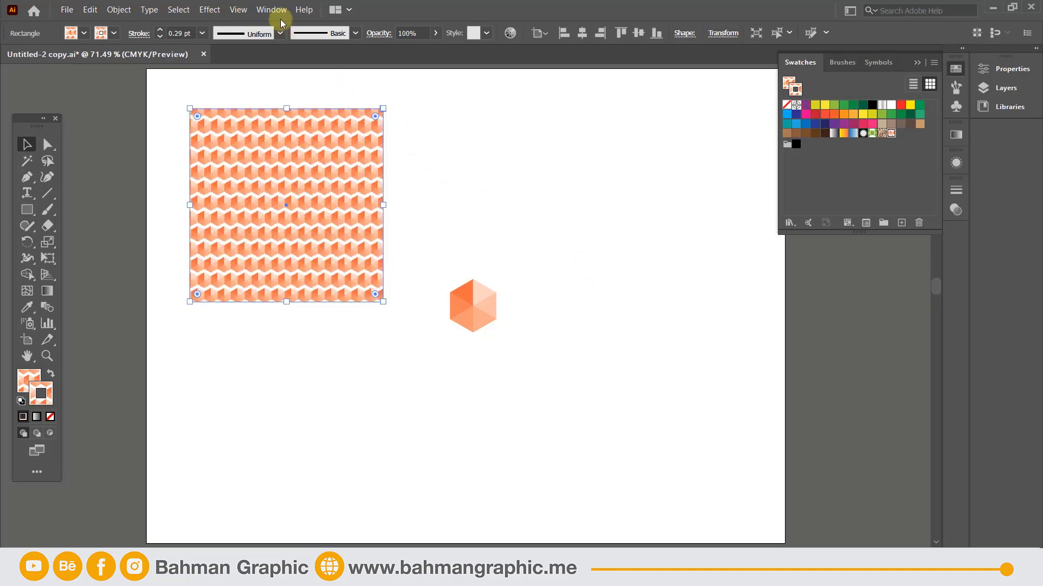
# Show the Transform settings and switch the transform mode to Transform Object Only.
pyautogui.click(265, 12)
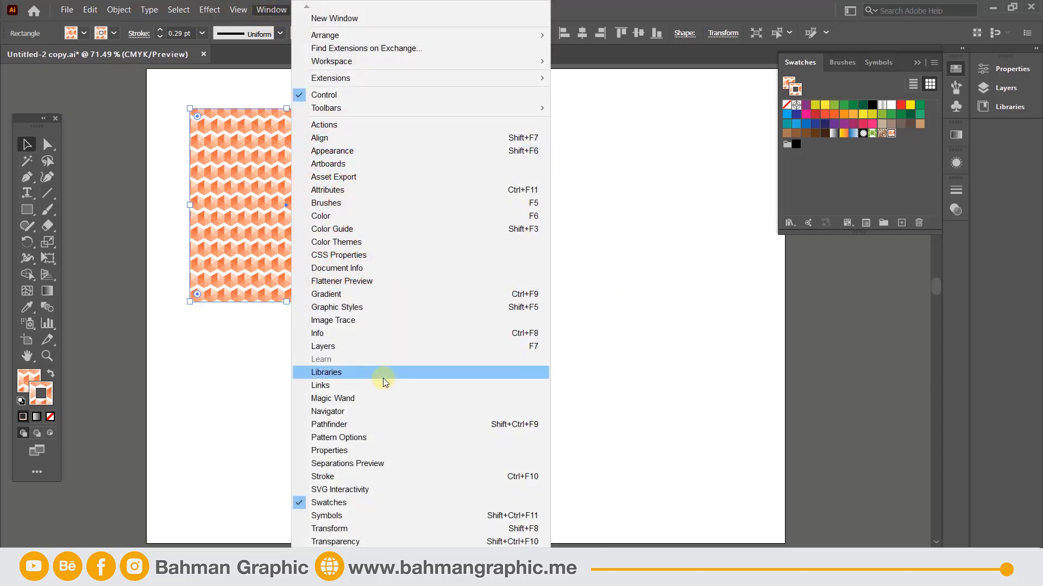
pyautogui.click(329, 528)
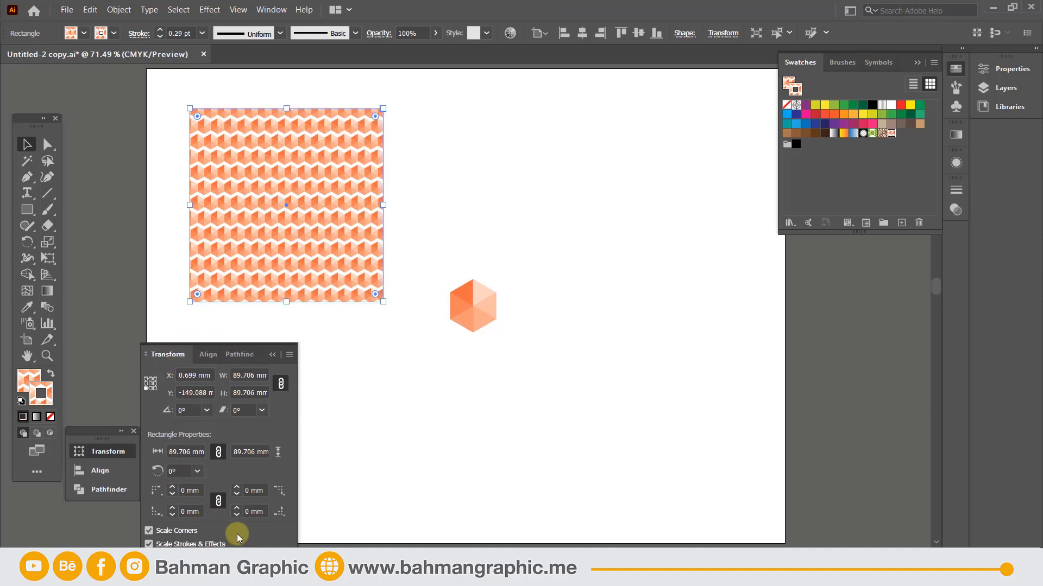
pyautogui.click(290, 356)
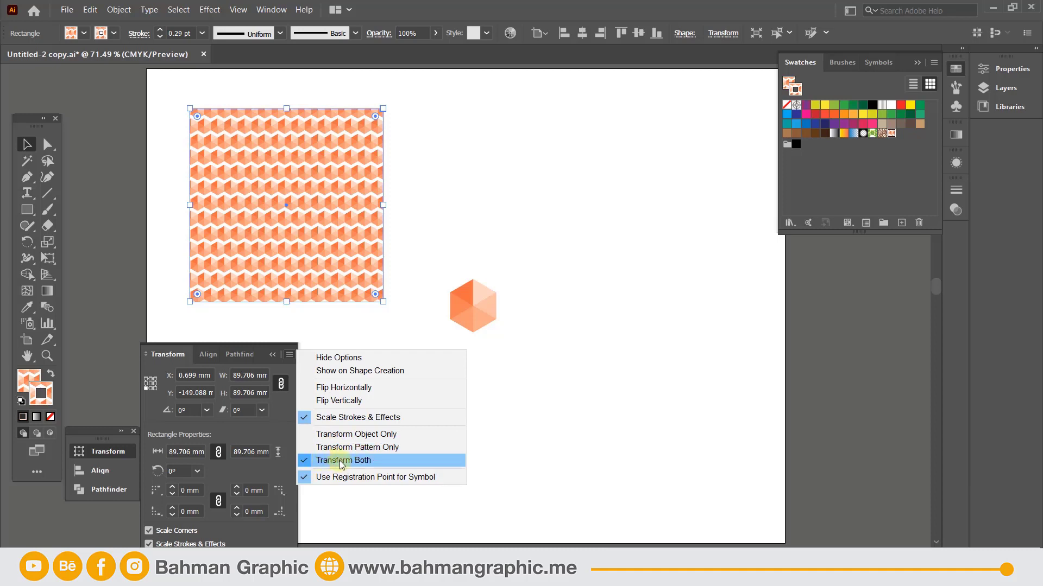
pyautogui.click(327, 438)
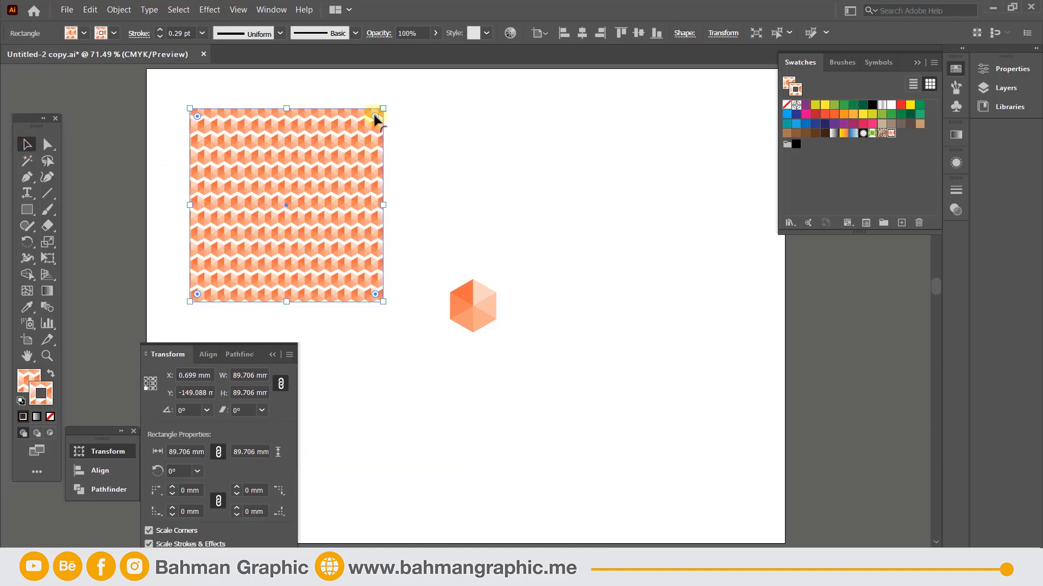
# Enlarge the patterned square into a rectangle about 249 mm wide and 174 mm high, covering most of the artboard.
pyautogui.moveTo(379, 108); pyautogui.dragTo(726, 102)
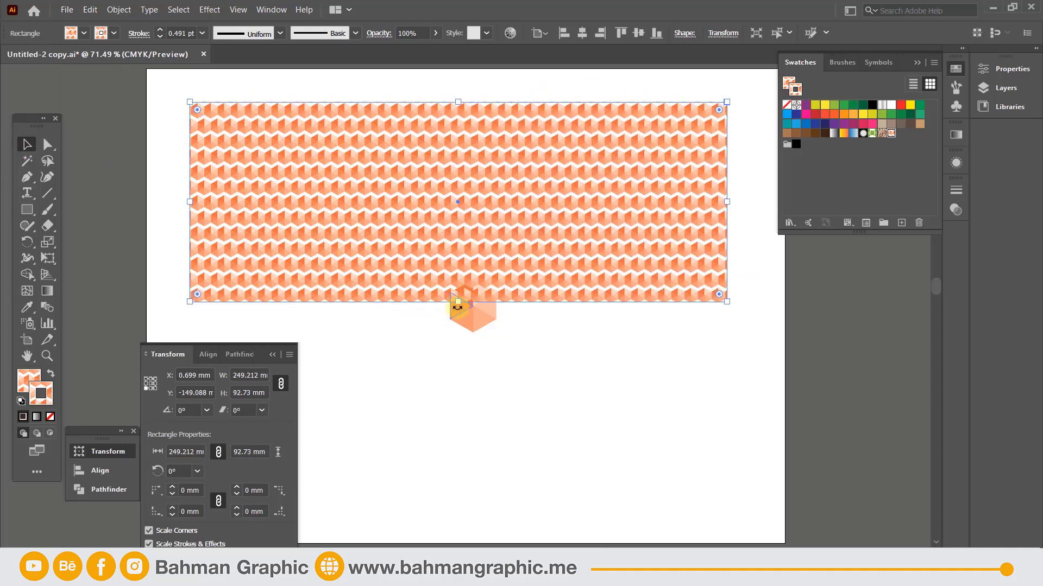
pyautogui.moveTo(459, 307); pyautogui.dragTo(459, 477)
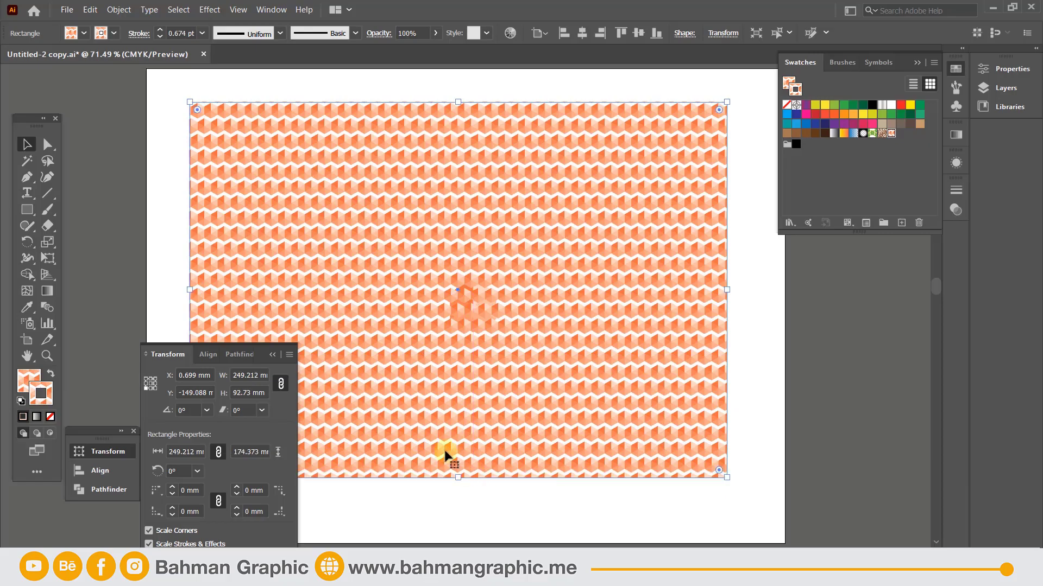